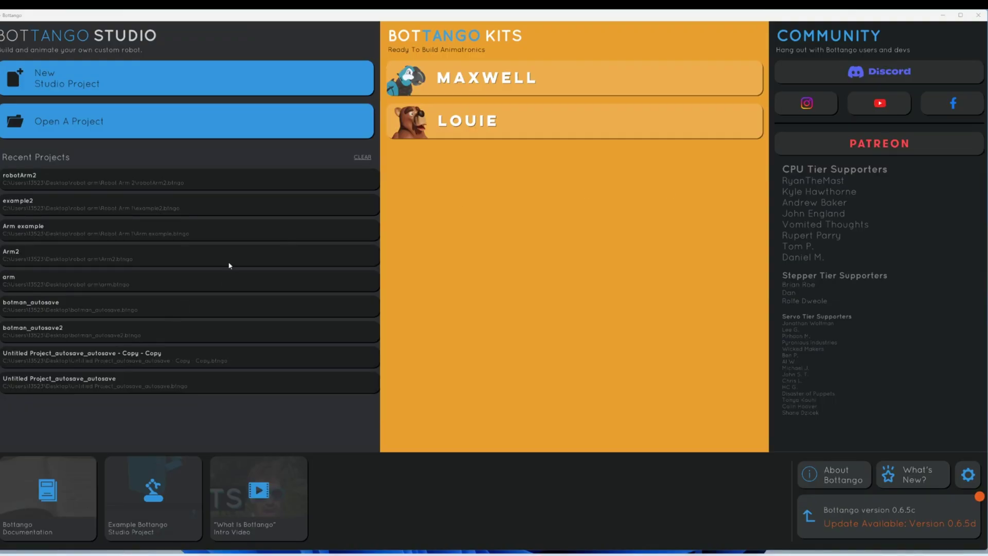
Open the existing project file from the test 2 subfolder of the robot arm folder.
left_click(71, 122)
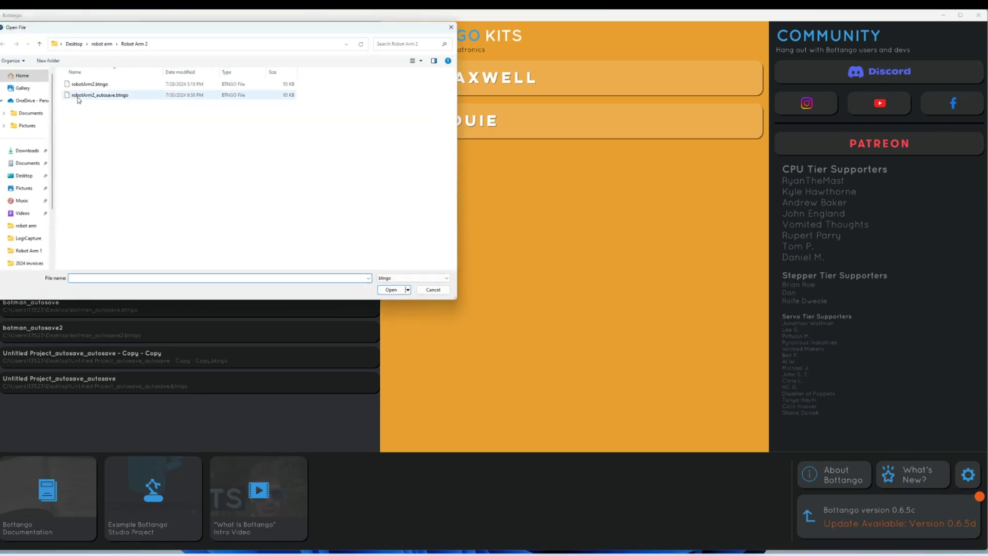
left_click(110, 44)
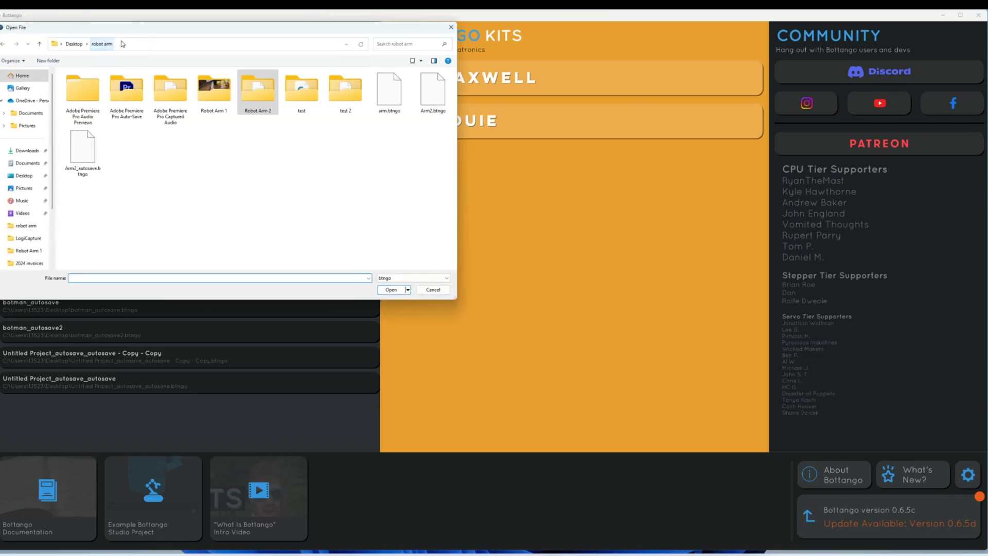
double_click(352, 103)
left_click(72, 84)
left_click(391, 290)
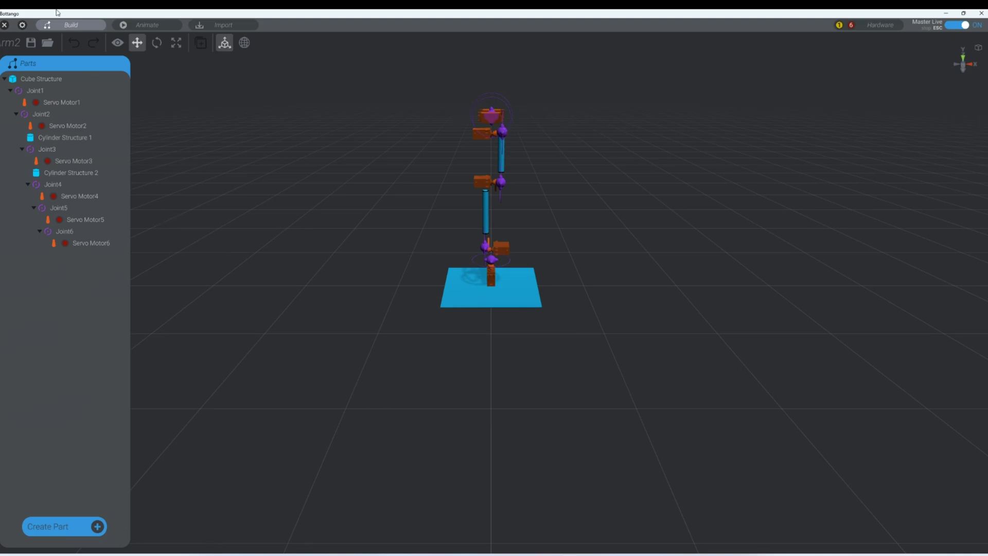
Display Joint1's animation curve in the graph view and lower its first keyframe to 0.00.
left_click(147, 25)
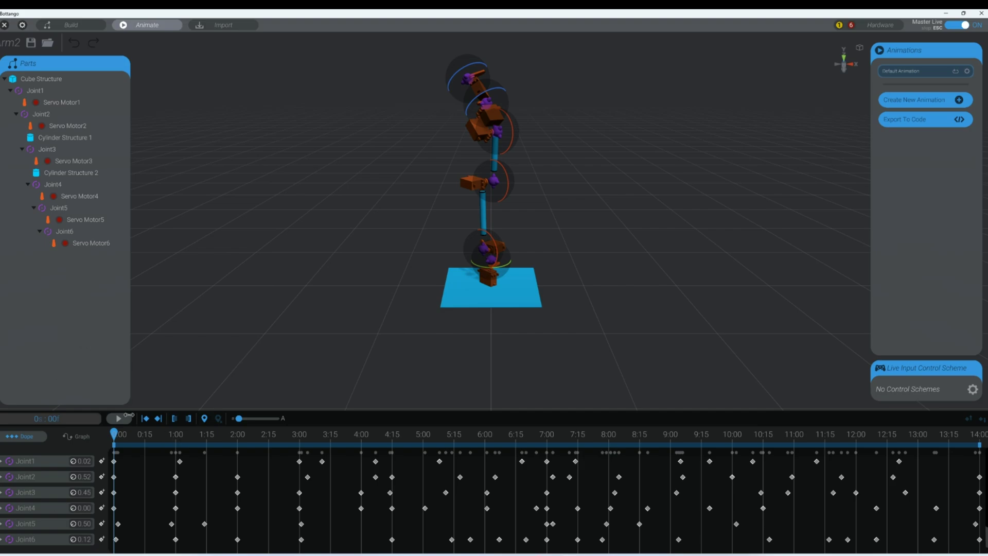
left_click(90, 436)
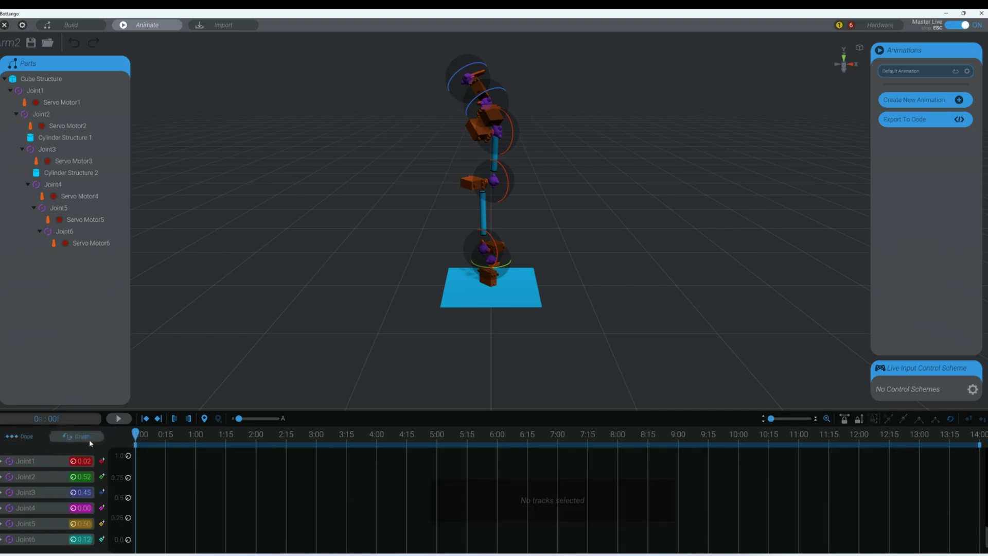
left_click(60, 462)
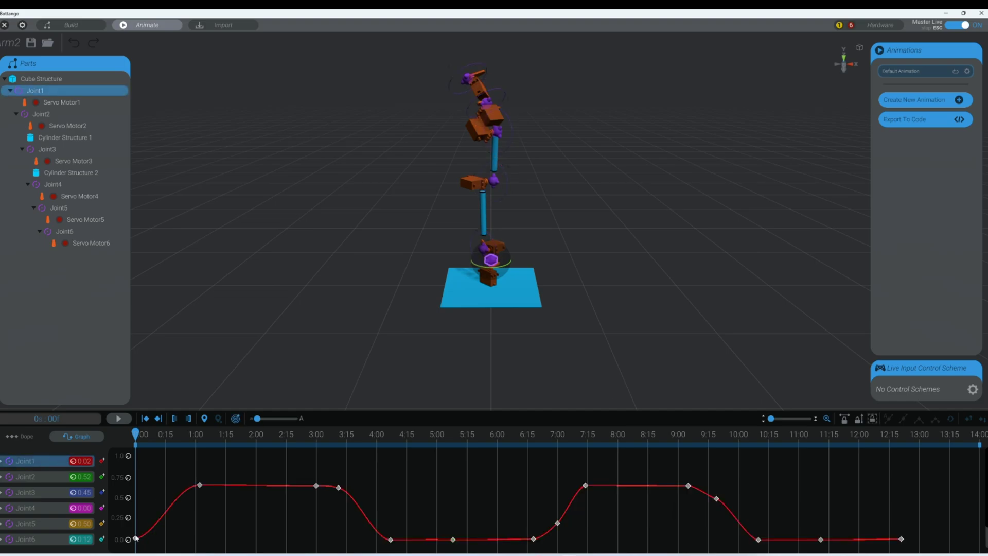
mouse_move(135, 539)
left_mouse_down()
mouse_move(135, 497)
mouse_move(125, 544)
left_mouse_up()
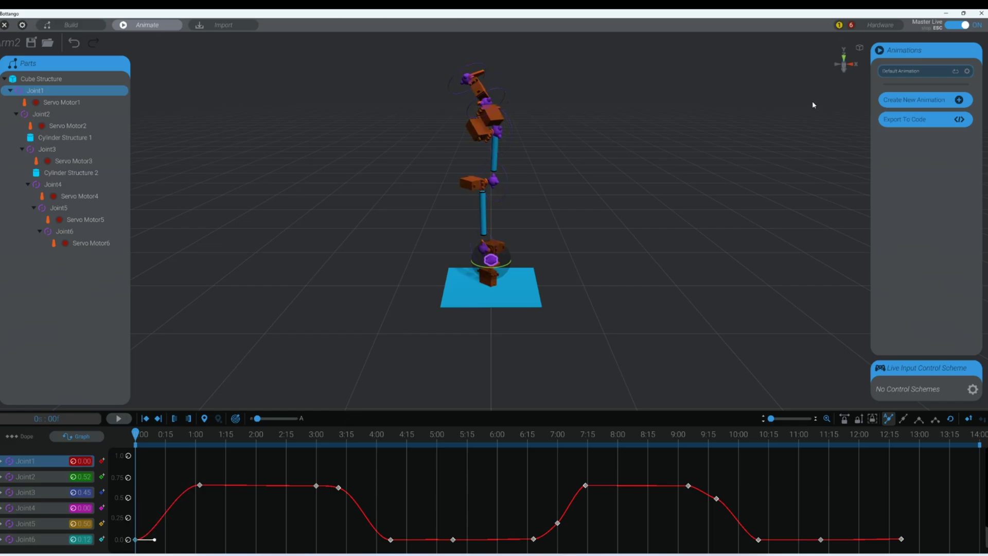
Turn off the live state of the Default Driver and the hardware master.
left_click(886, 25)
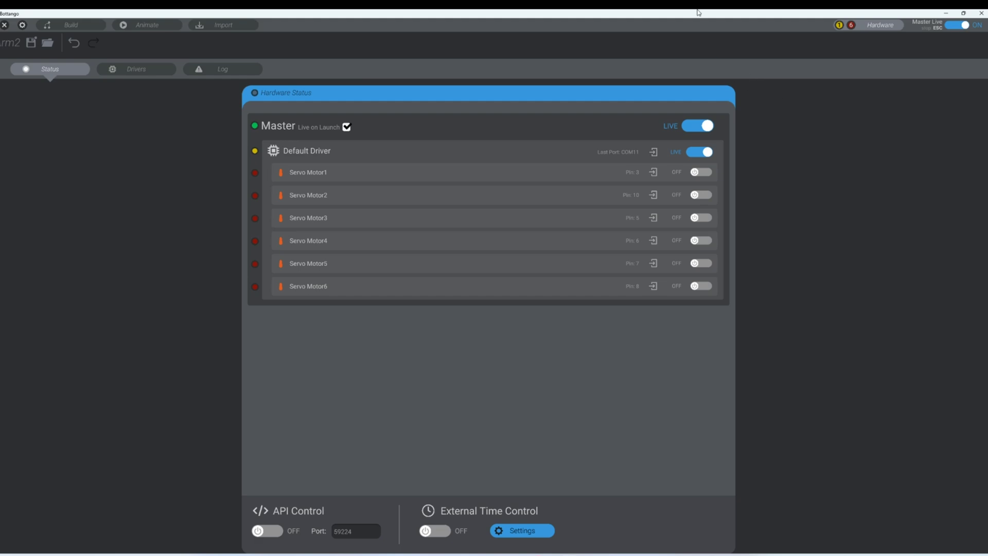
left_click(706, 153)
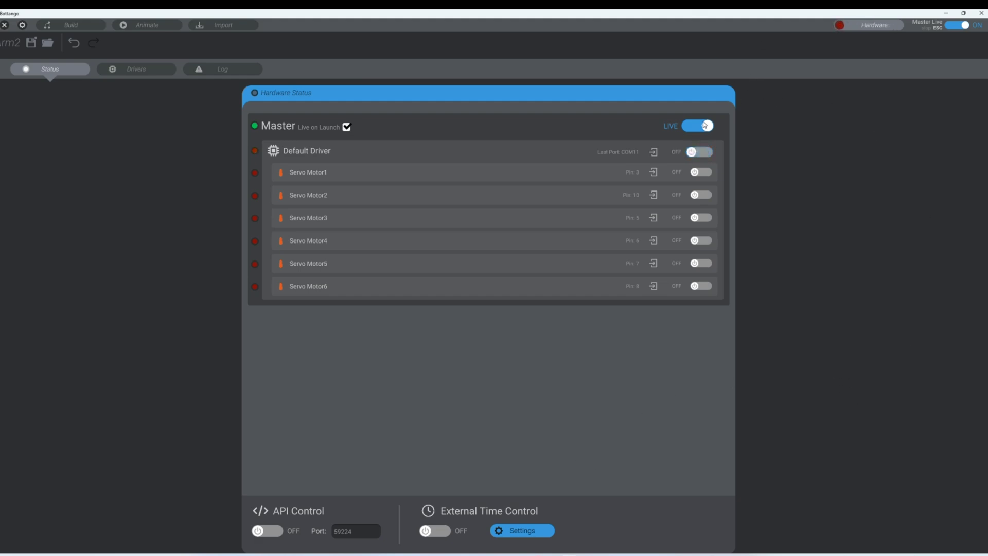
left_click(704, 128)
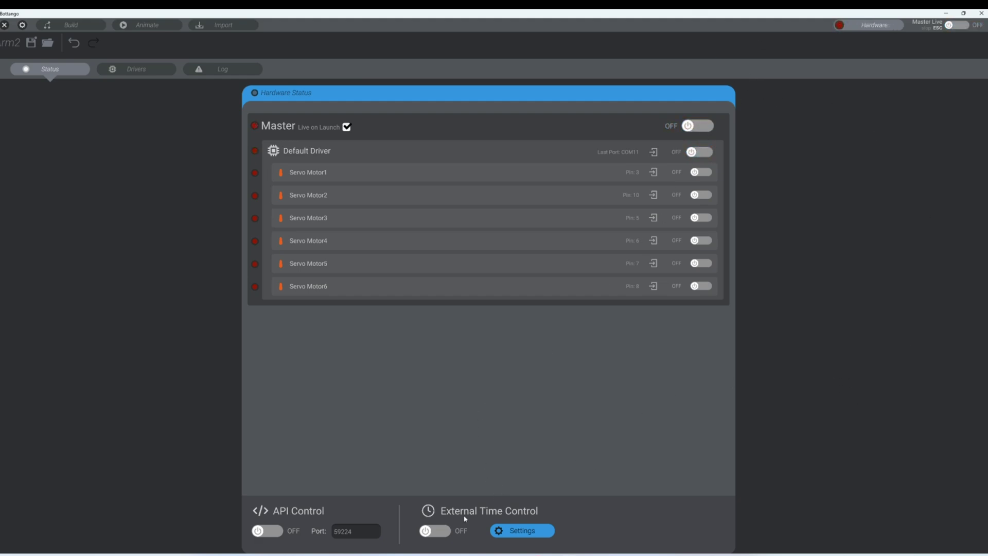
Reselect COM11 as the Default Driver's port and set both the driver and the hardware master live.
left_click(137, 70)
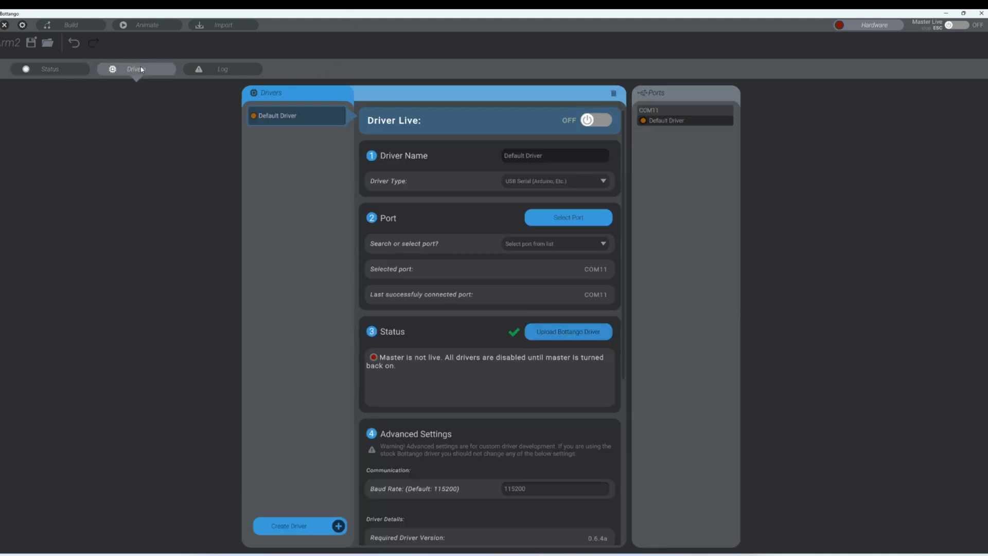
left_click(567, 218)
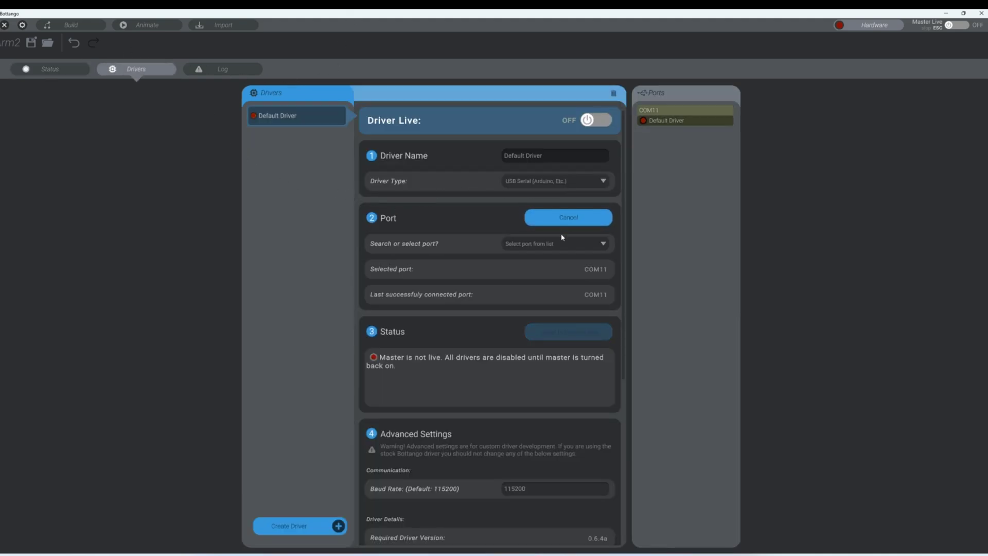
left_click(676, 114)
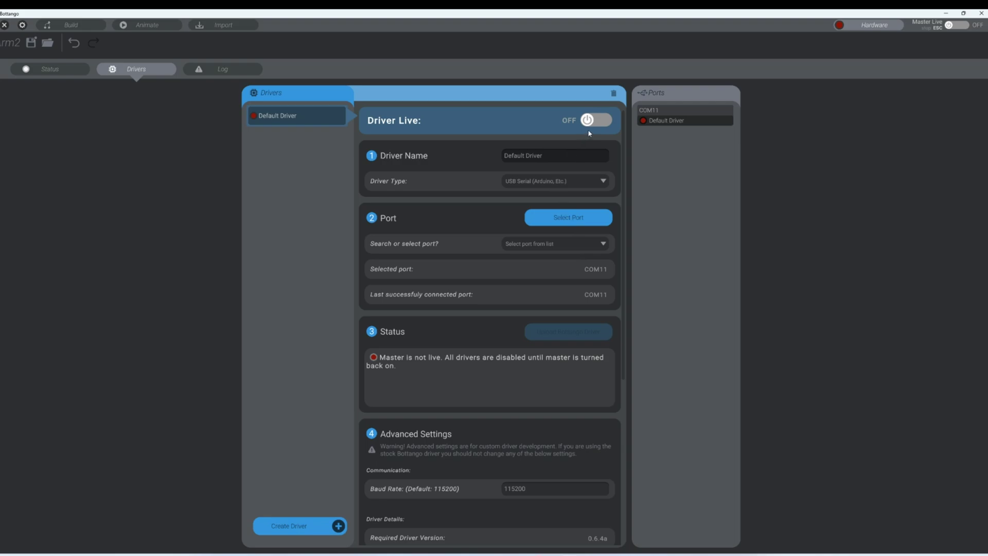
left_click(600, 122)
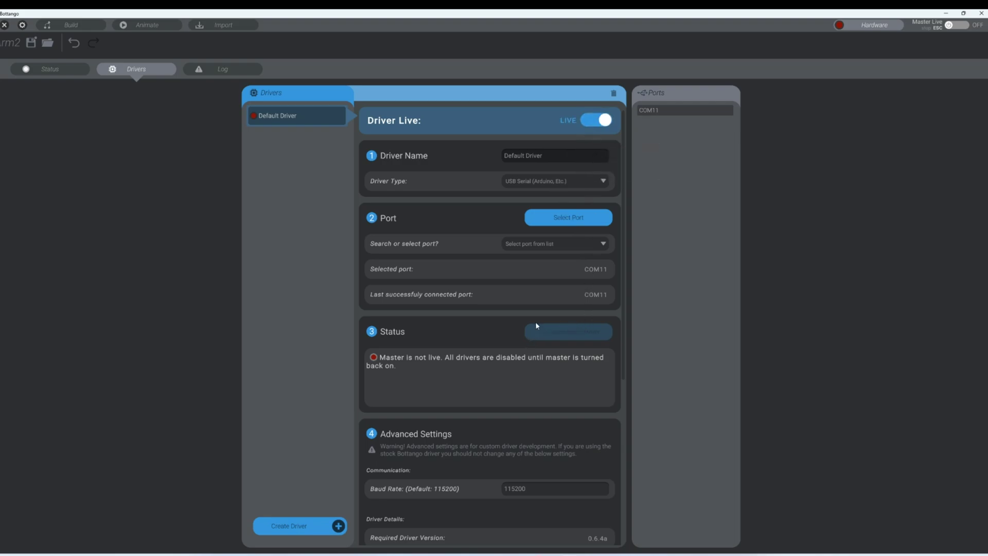
left_click(50, 69)
left_click(703, 123)
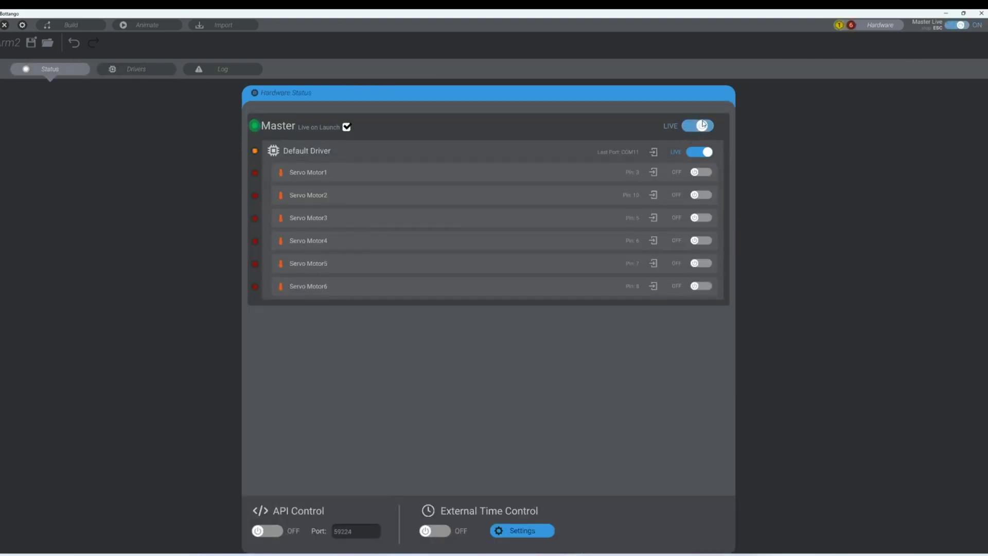
Upload the Bottango driver for the Default Driver to an Arduino Uno.
left_click(136, 69)
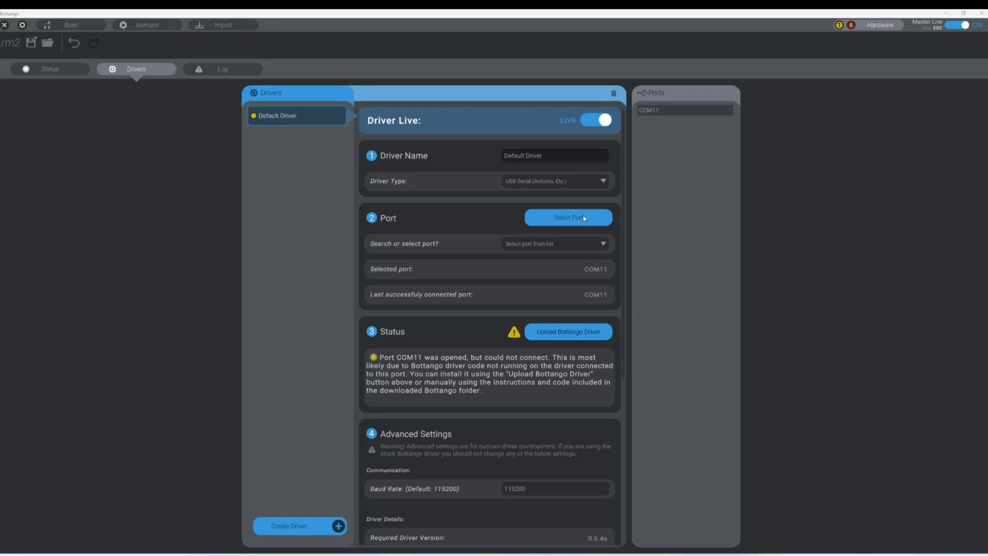
left_click(575, 333)
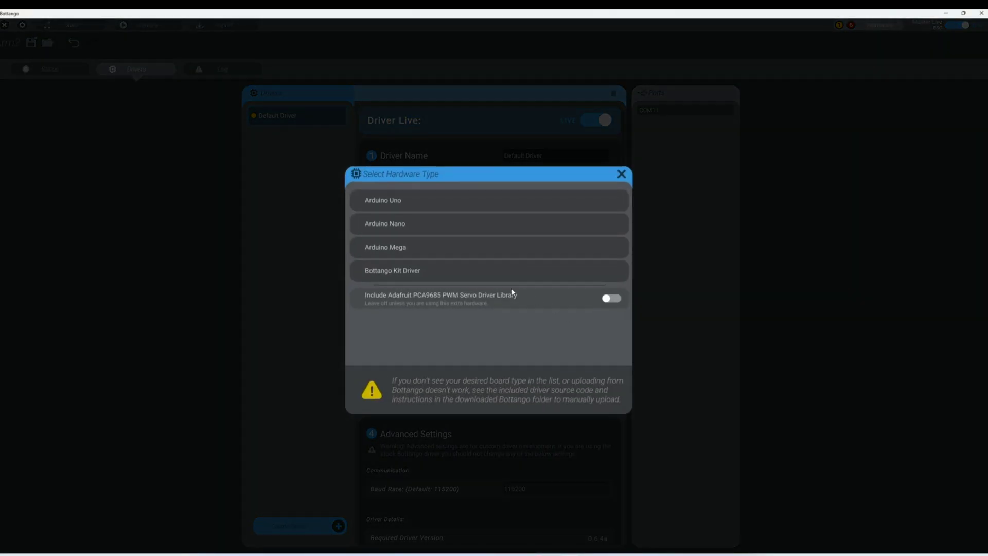
left_click(422, 200)
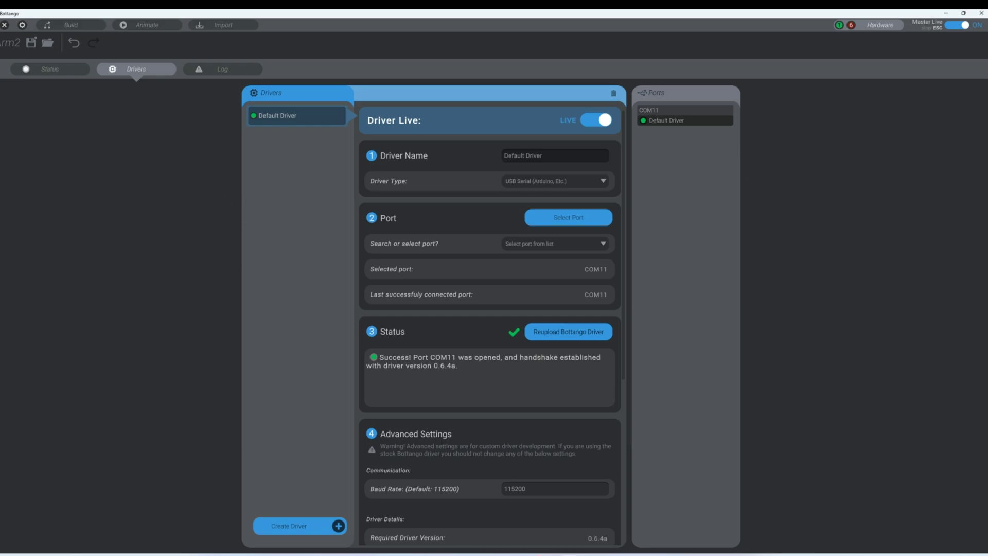
Set Servo Motor1 through Servo Motor6 live and play the whole animation on the physical arm.
left_click(126, 25)
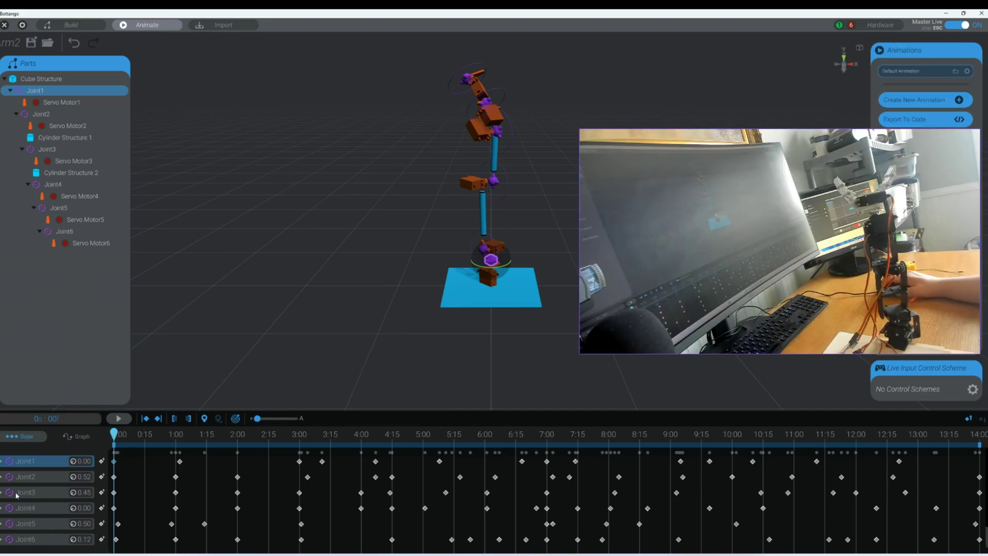
left_click(880, 25)
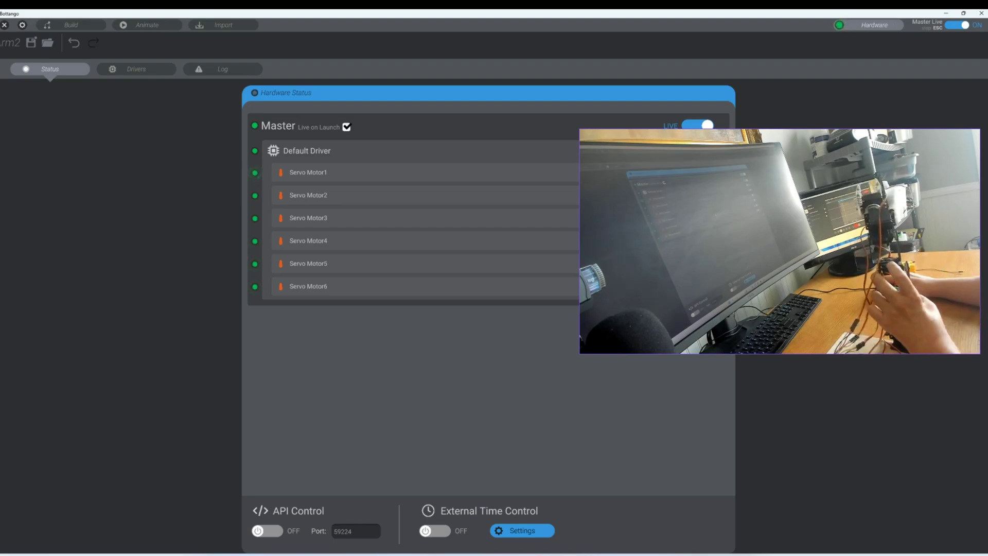
left_click(147, 25)
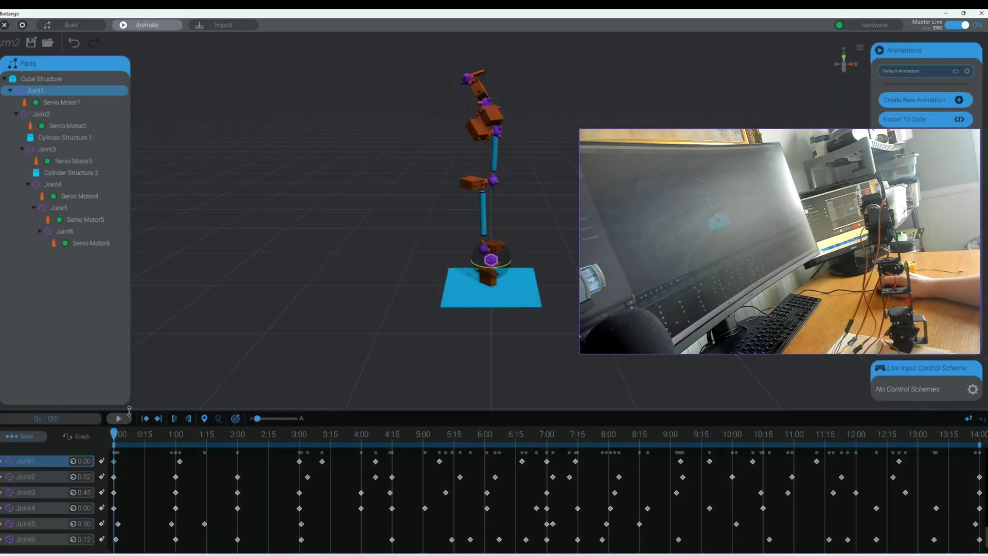
left_click(118, 421)
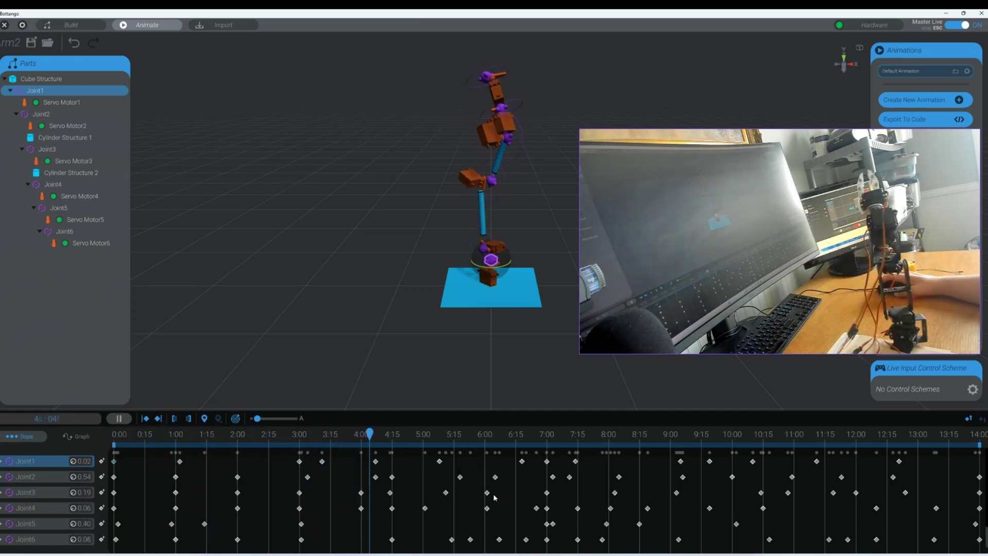
mouse_move(568, 554)
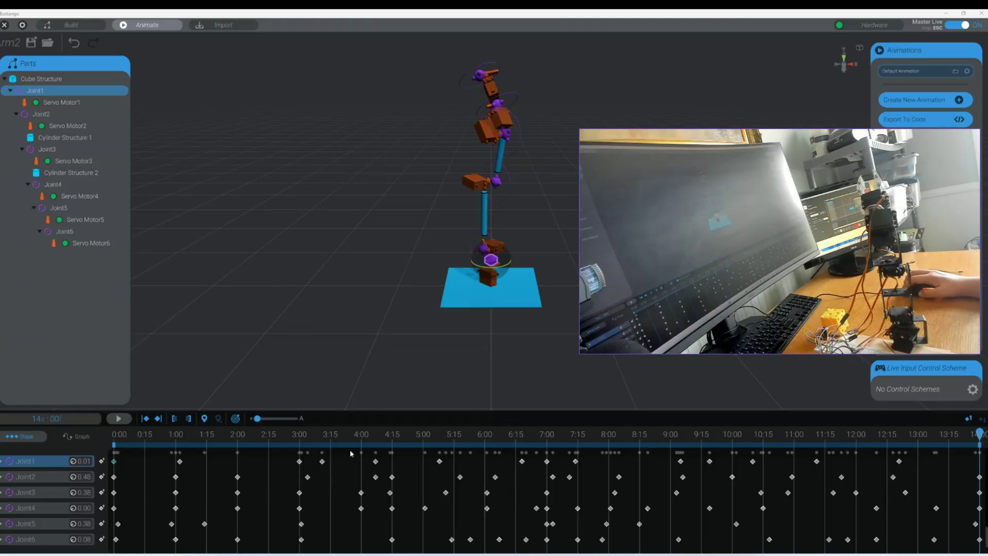
Limit the playback range to 0:00–1:00 in the graph view and play that section.
left_click(79, 438)
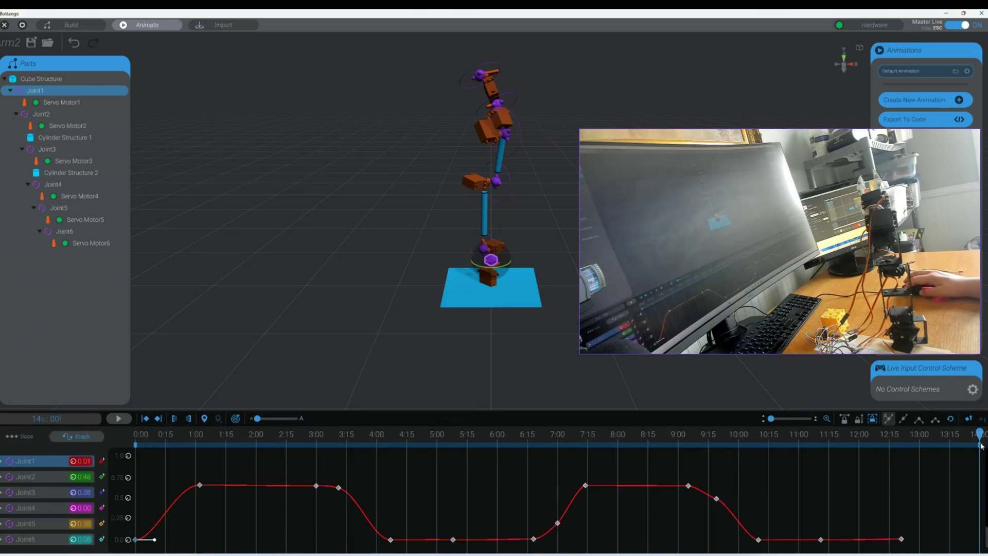
left_click(118, 420)
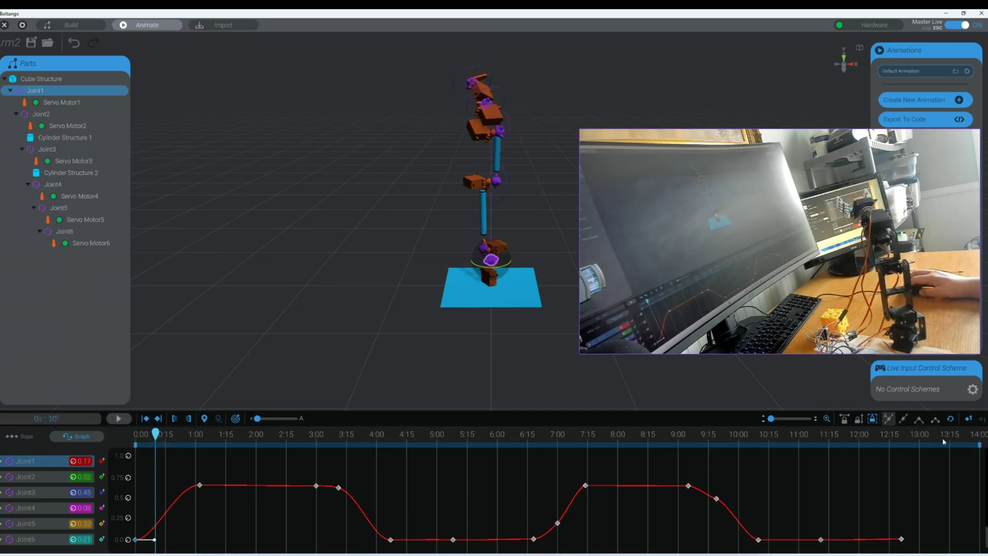
left_click_drag(980, 446, 200, 399)
left_click(120, 419)
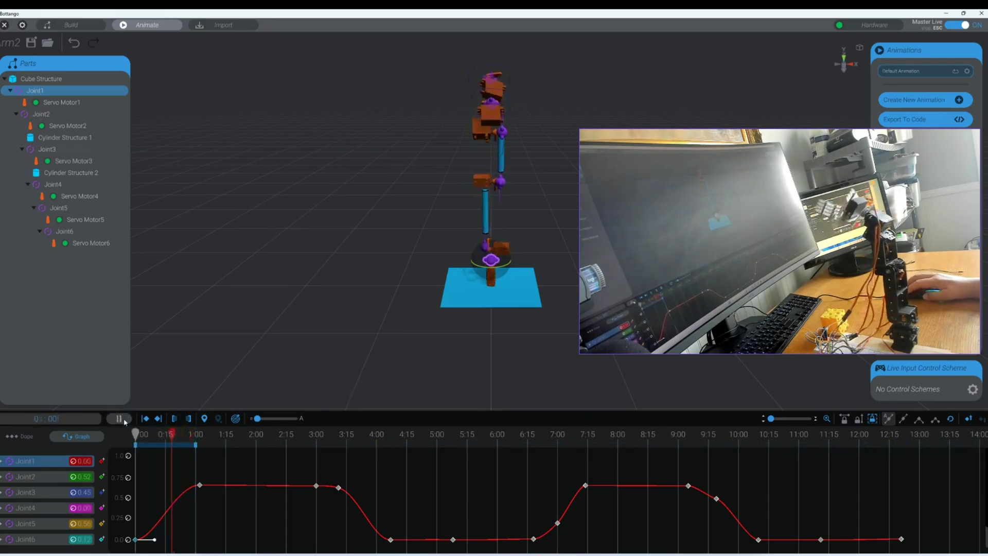
left_click(126, 420)
Move the playhead to 1:02 and lower Joint1's keyframes near 1:02, 3:00 and 3:11 to about 0.56.
left_click_drag(187, 431, 190, 435)
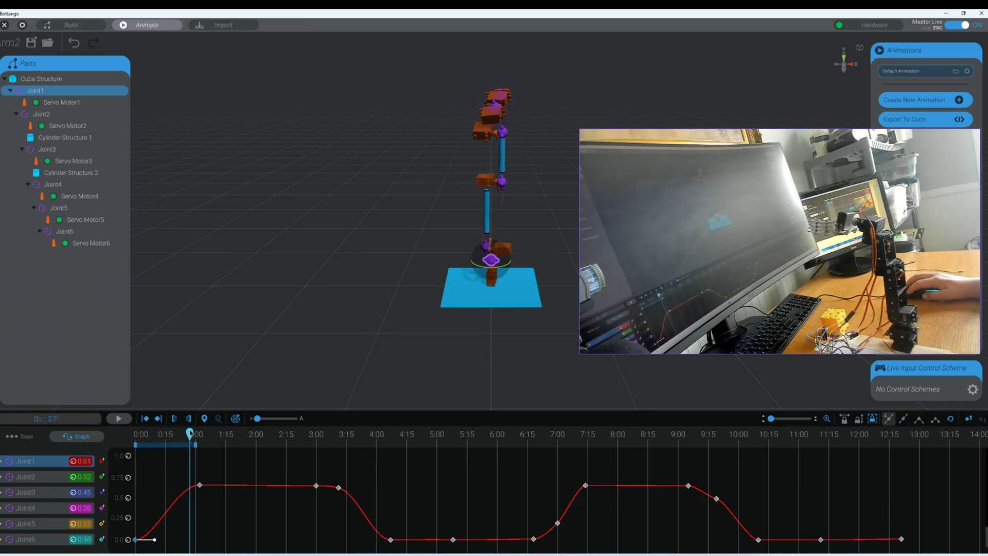
left_click_drag(190, 432, 201, 436)
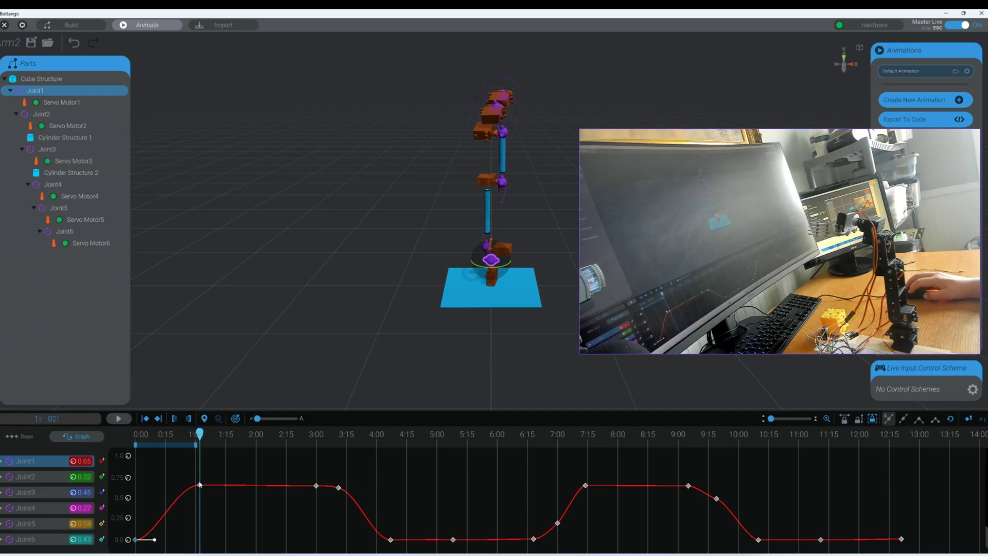
left_click_drag(200, 485, 200, 495)
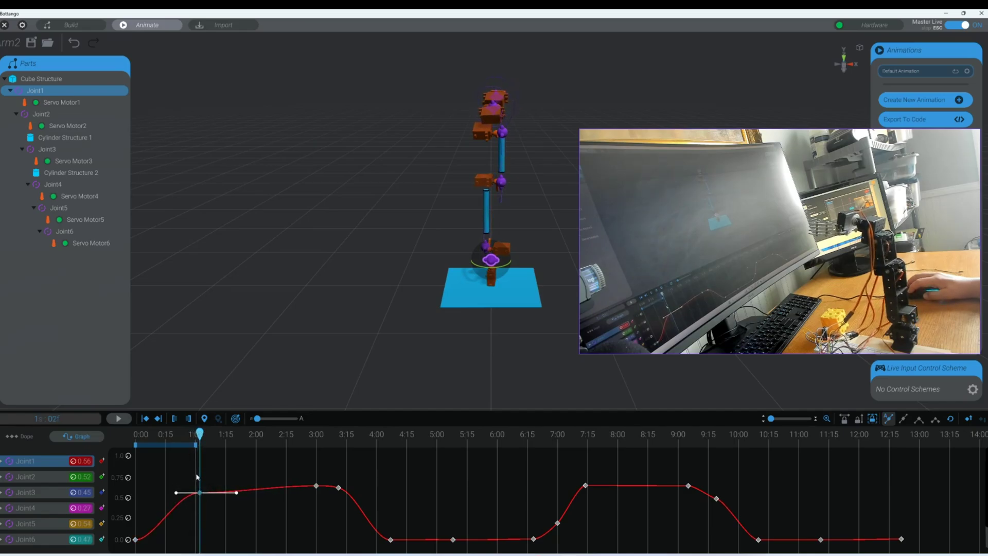
left_click(316, 486)
left_click_drag(318, 487, 319, 496)
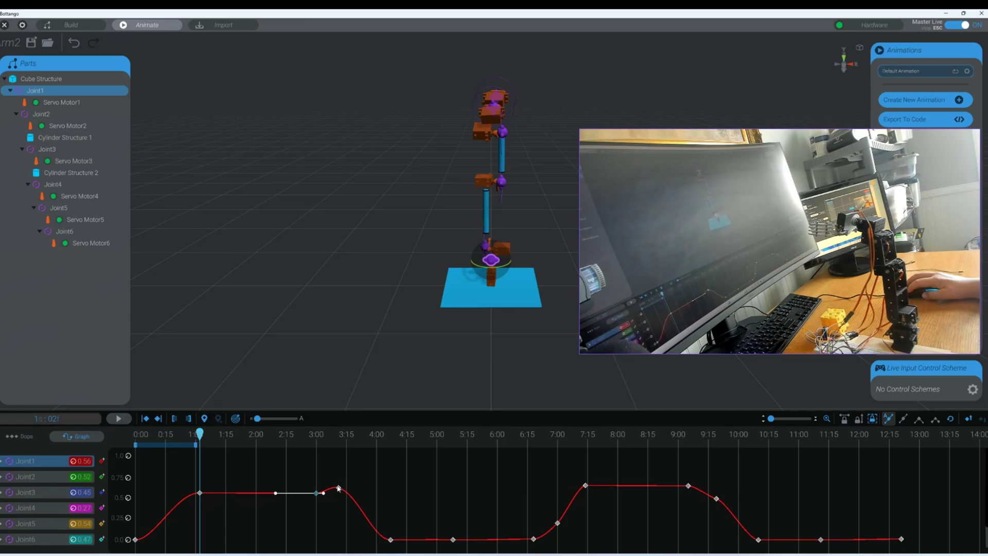
left_click_drag(337, 489, 337, 494)
Move the playhead to 2:01 and adjust the Joint2, Joint3 and Joint4 keyframes there, raising Joint4's keyframe.
left_click(25, 477)
left_click(204, 434)
left_click_drag(205, 433, 257, 434)
left_click(258, 468)
left_click(80, 491)
left_click(258, 482)
left_click(24, 508)
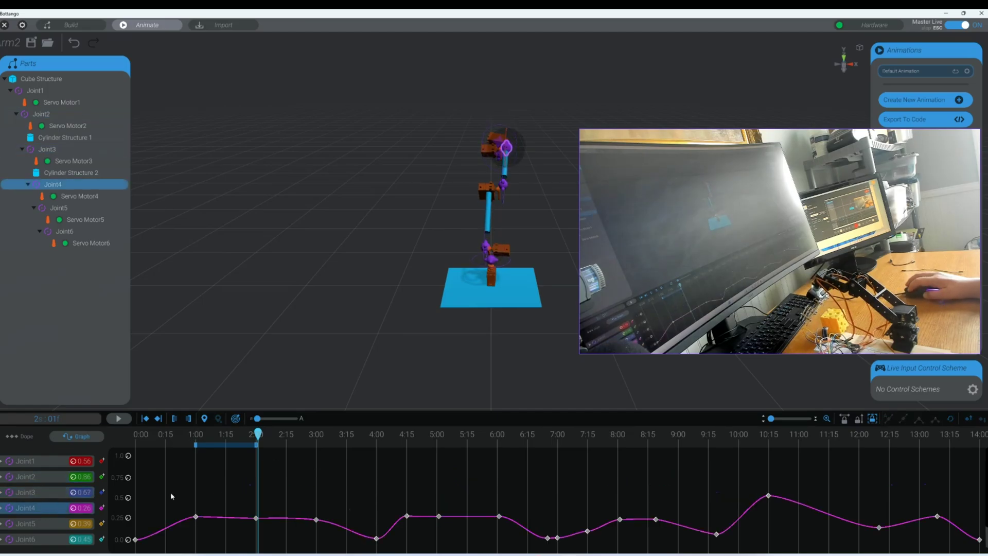
left_click_drag(256, 517, 260, 487)
Return to Joint1's curve, play the motion up to 7:00, and lower the keyframe near 7:15.
left_click(24, 461)
left_click(118, 419)
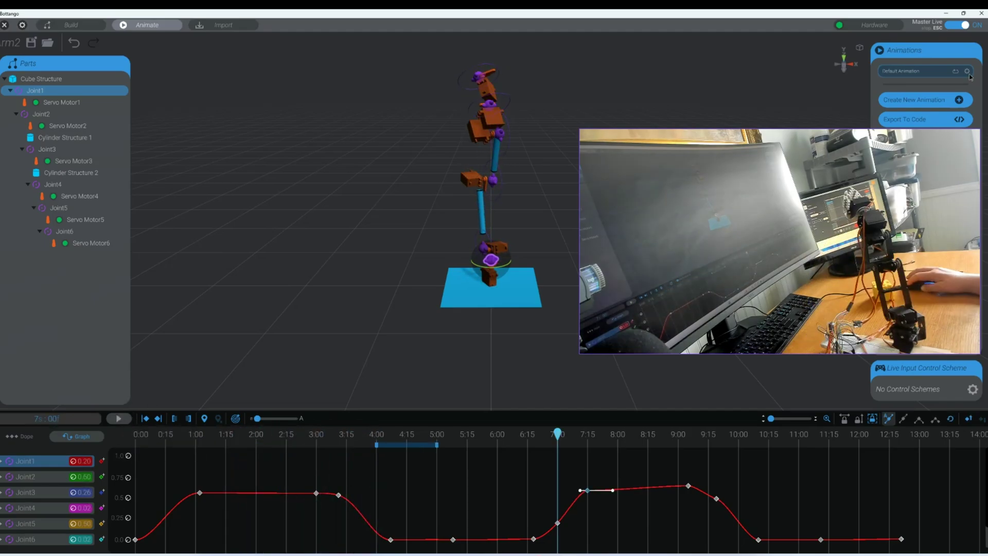
Set the Default Animation clip's duration to 8 seconds and show the keyframes in the dope sheet.
left_click(968, 72)
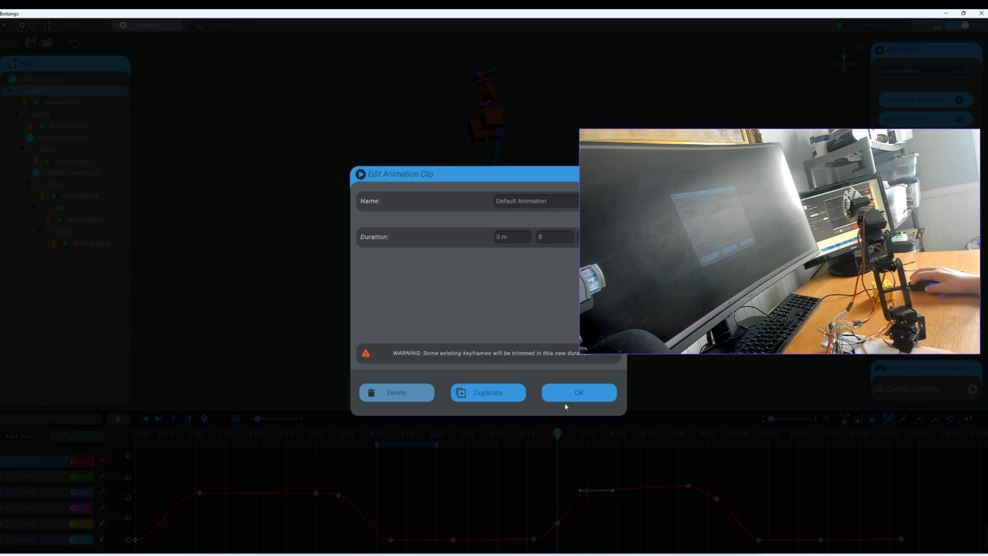
left_click(587, 401)
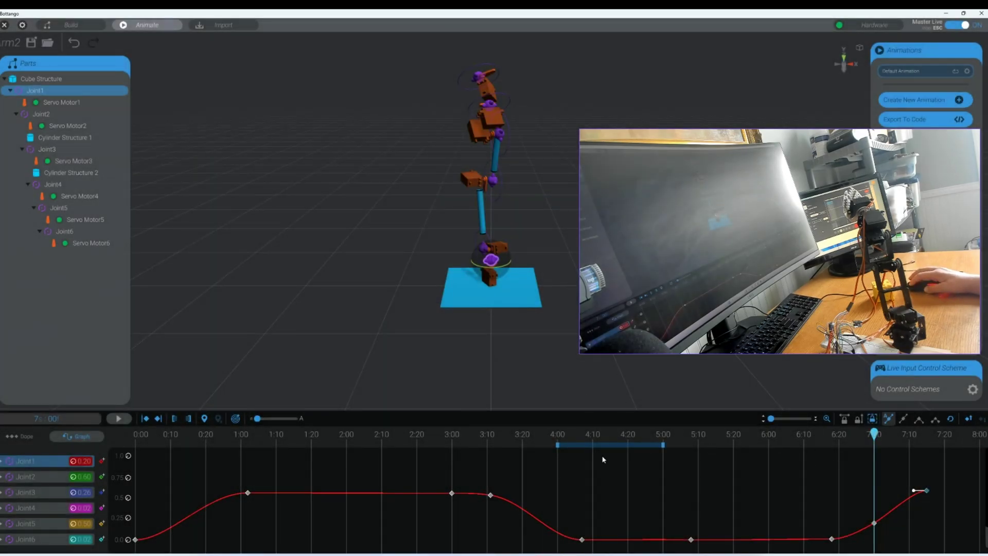
left_click(20, 437)
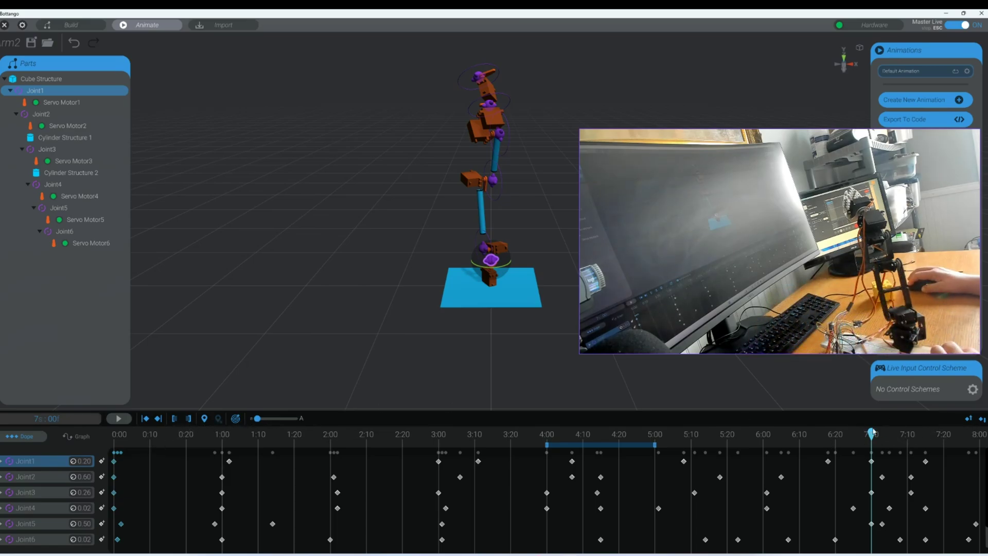
Paste the copied keyframes for all six joints at 8:00 and stretch the playback range to cover 0:00 to 8:00.
left_click_drag(873, 436, 979, 436)
key("ctrl+v")
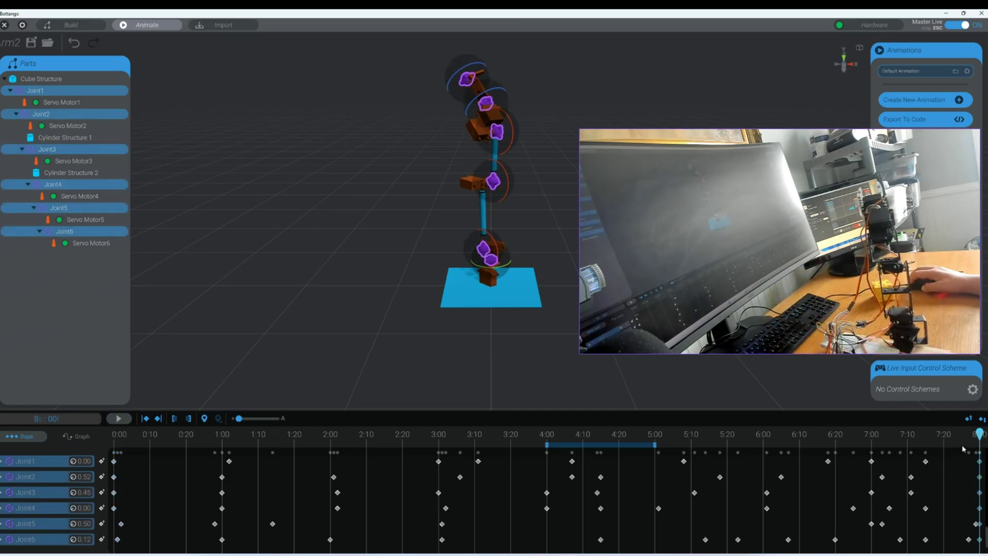
left_click(655, 435)
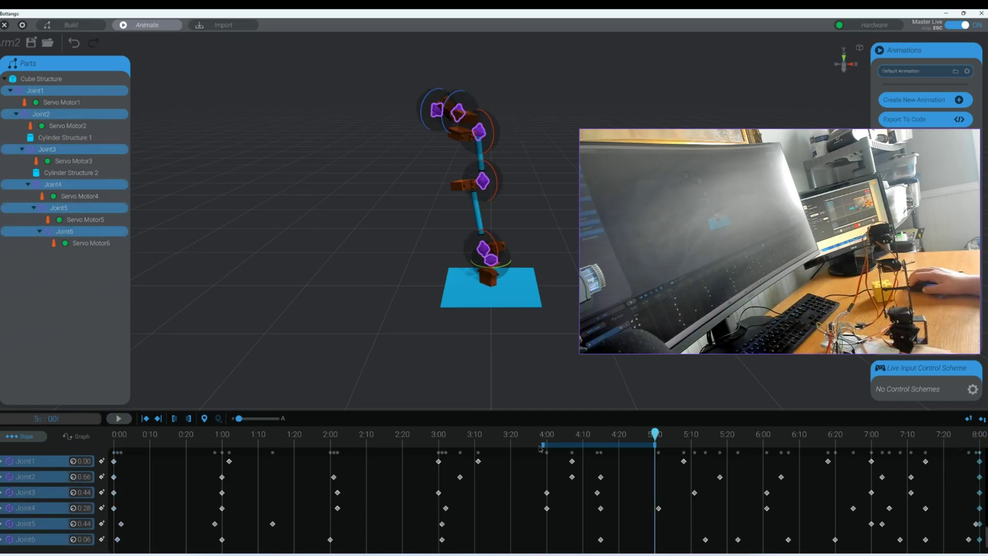
left_click_drag(540, 447, 103, 436)
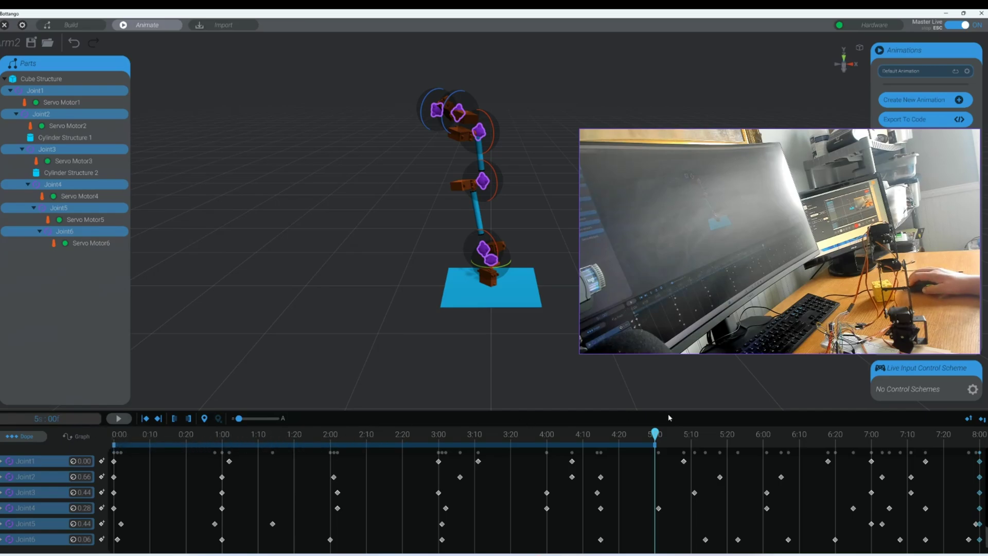
left_click_drag(656, 447, 980, 449)
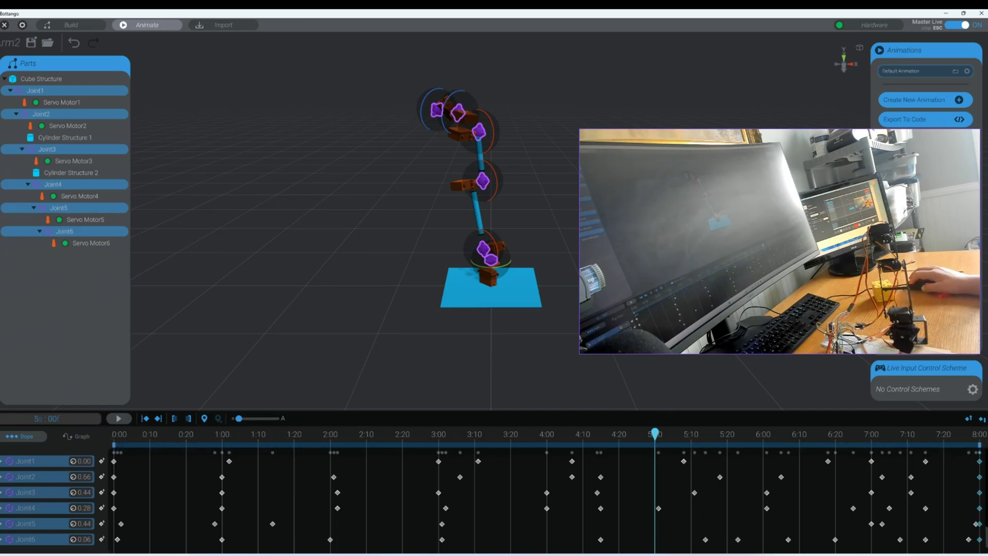
In the graph view, lower Joint1's keyframe near 7:15 to 0 and fine-tune Joint2's keyframe near 7:11 slightly downward.
left_click(77, 436)
left_click(41, 458)
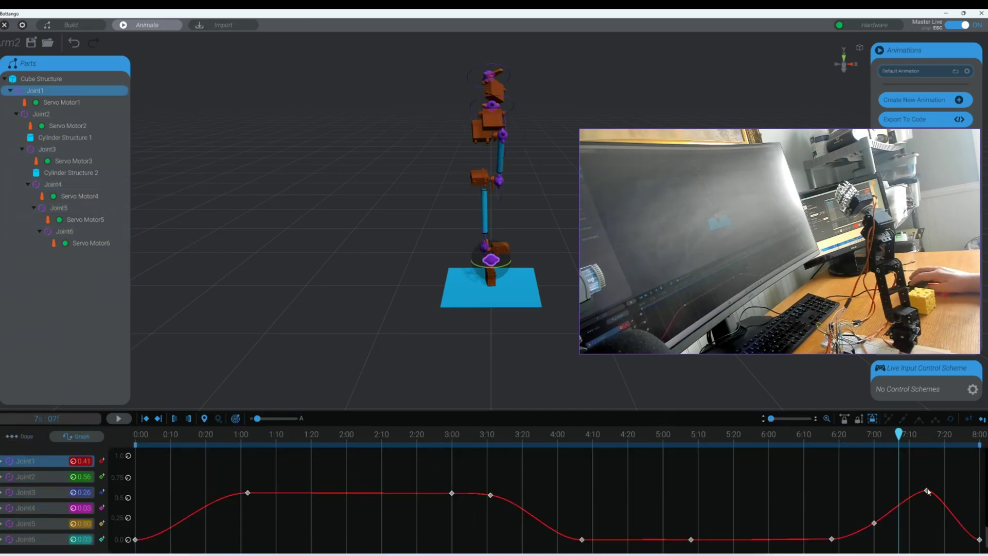
left_click_drag(927, 491, 936, 539)
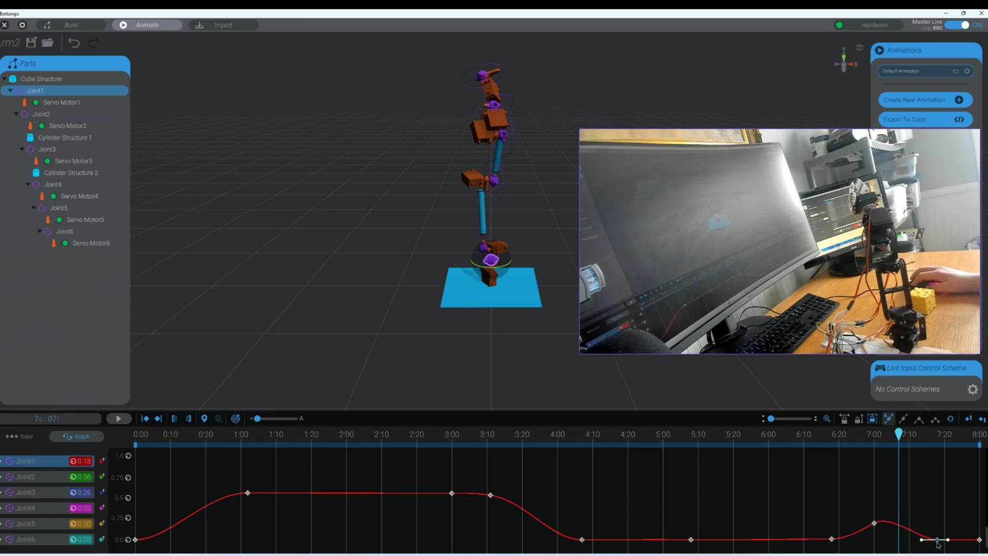
left_click(41, 475)
left_click_drag(914, 493, 917, 496)
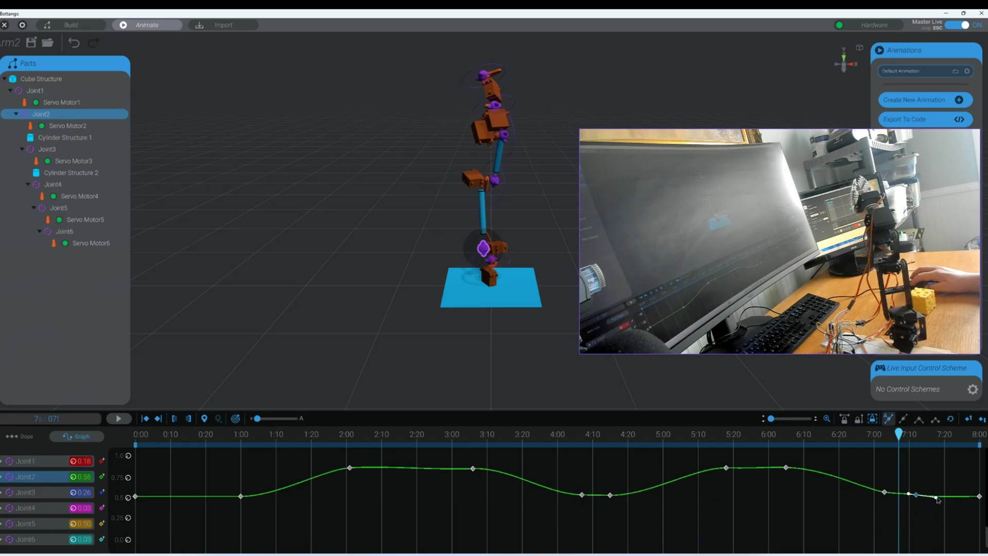
Review the Joint3 and Joint6 curves and play the full animation to check the arm's motion.
left_click(26, 492)
left_click(26, 539)
left_click(118, 418)
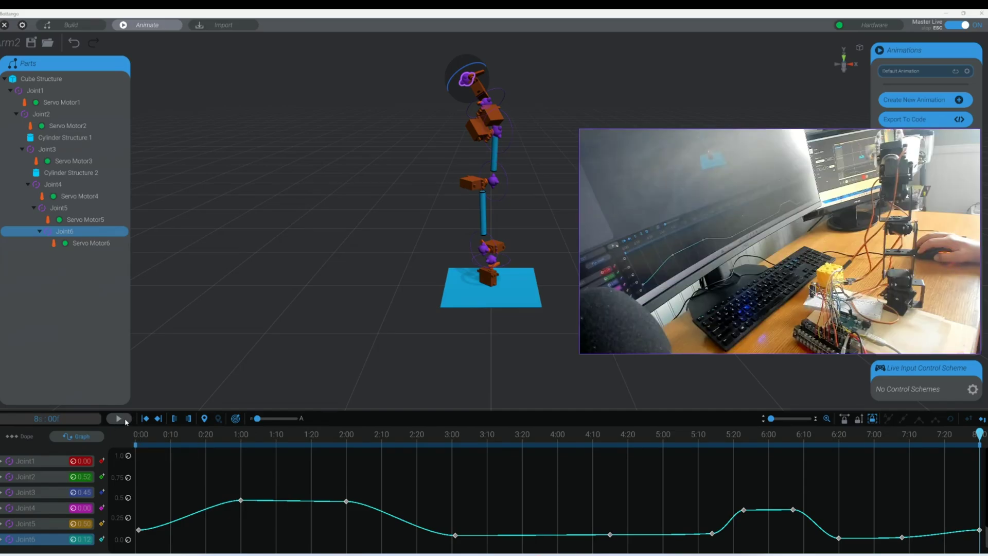
left_click(124, 418)
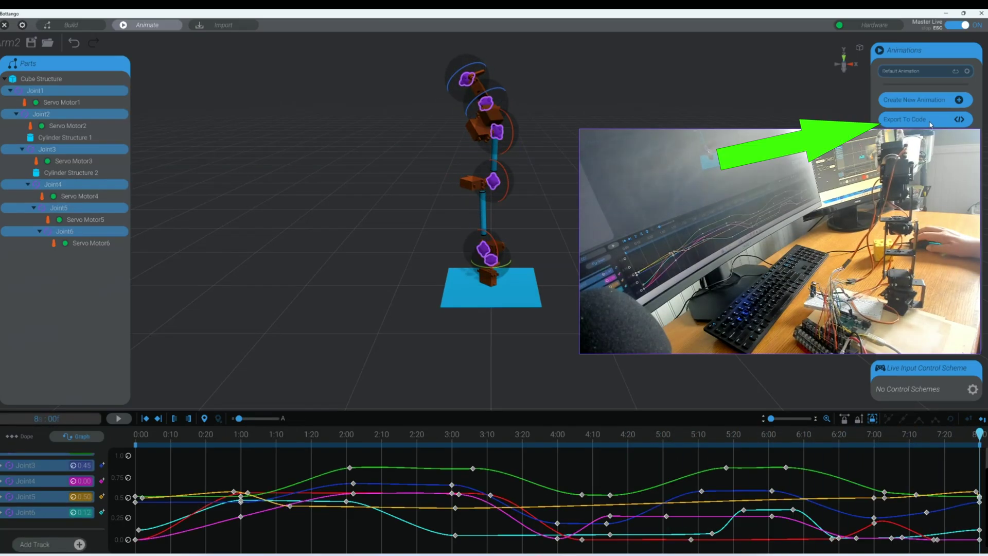
Export Default Animation with the default driver's servos as Driver Code into the "test 2" folder inside "robot arm".
left_click(931, 122)
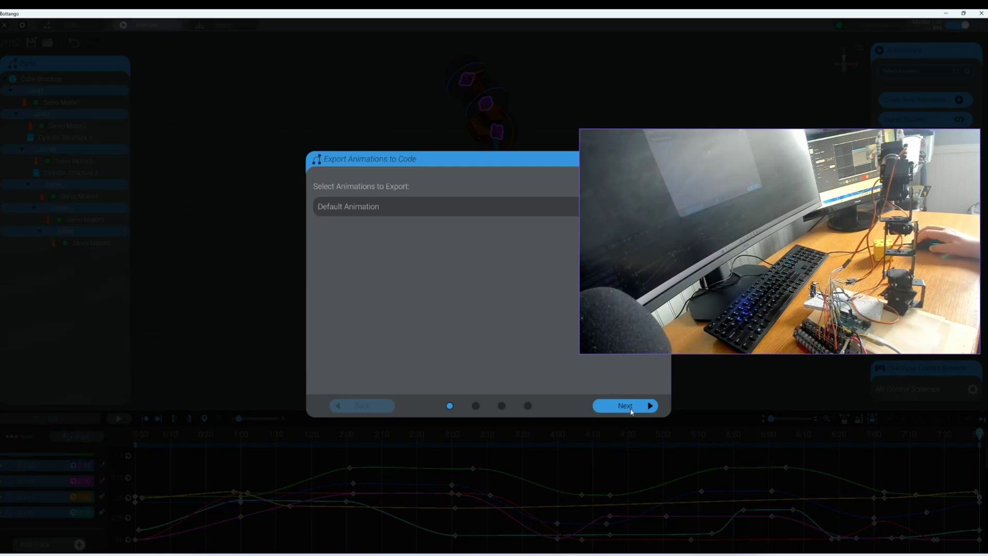
left_click(632, 407)
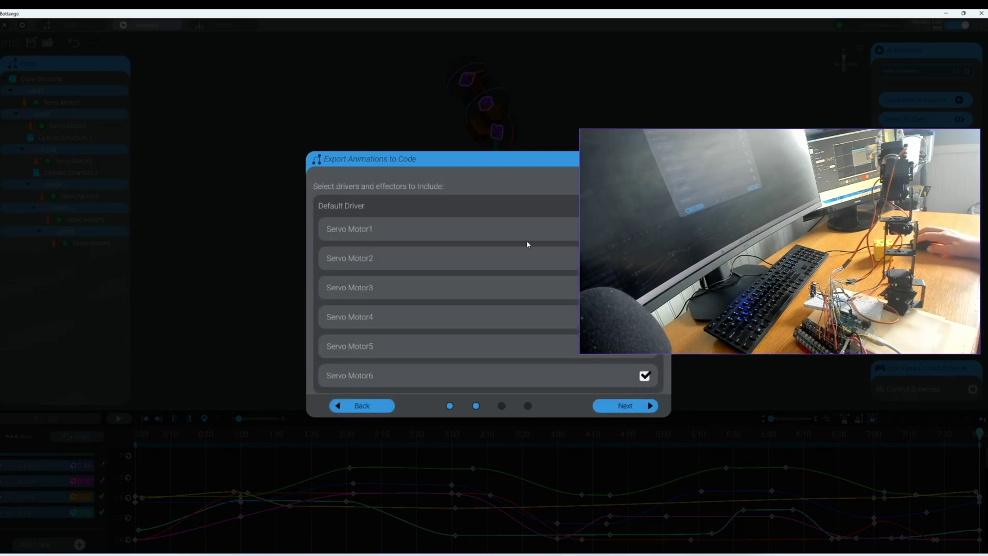
left_click(641, 406)
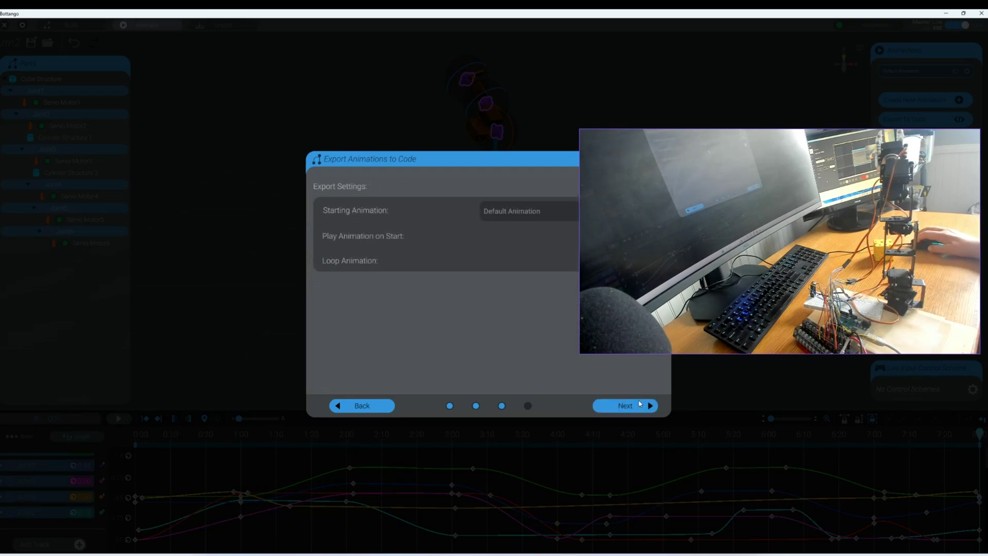
left_click(640, 405)
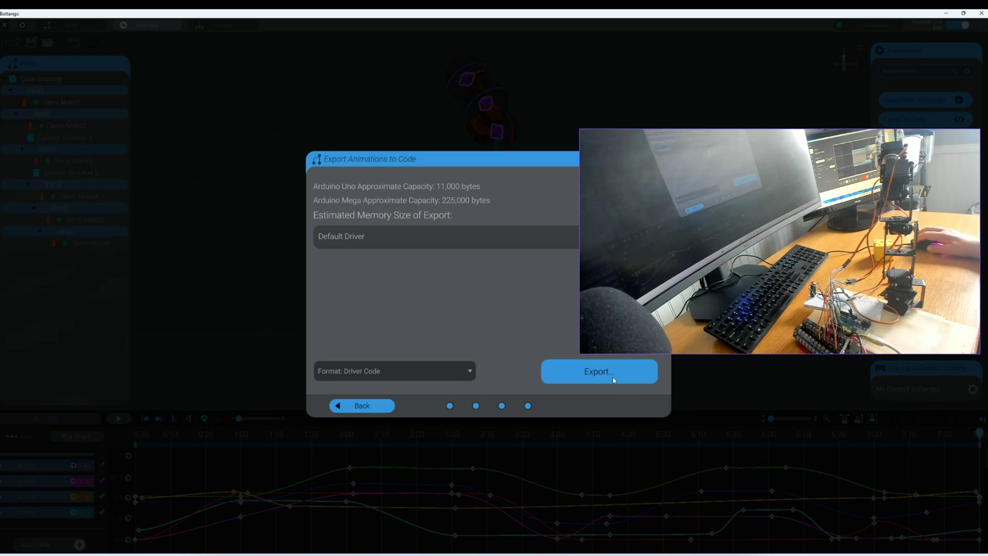
left_click(621, 375)
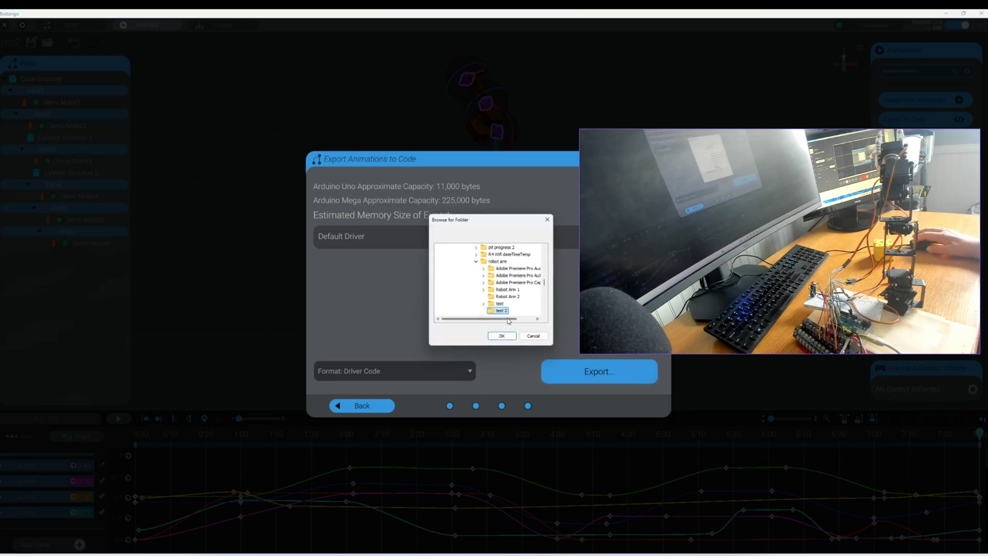
left_click(502, 335)
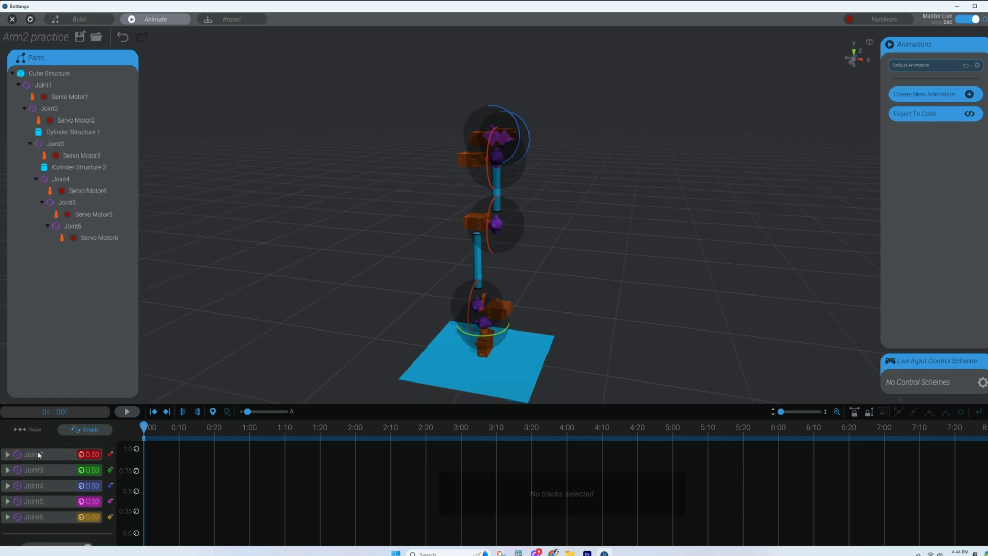
In the Arm2 practice project, rotate Joint2 in the viewport to create its 0:00 keyframe at about 0.50, upright.
left_click(43, 455)
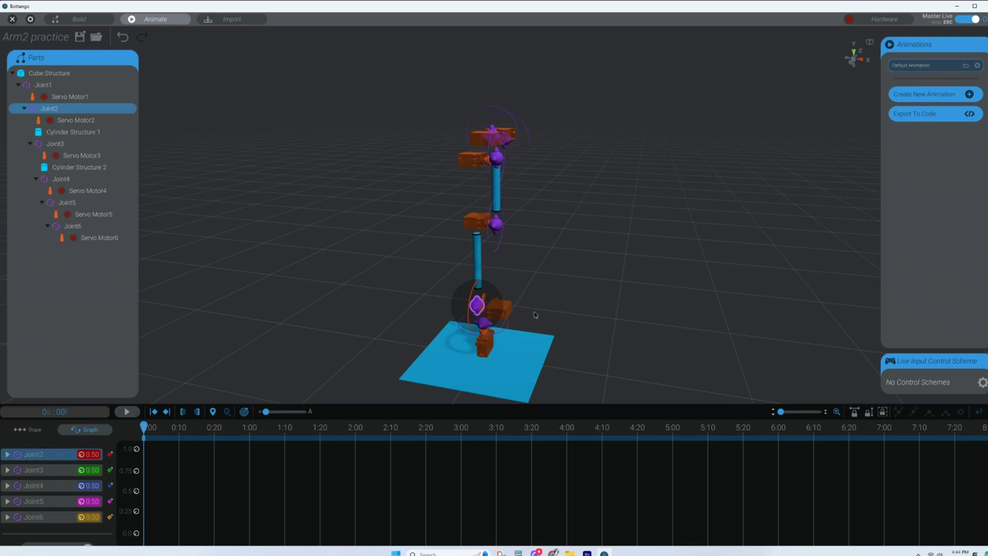
middle_click_drag(536, 314, 549, 283)
scroll(554, 281, "up", 5)
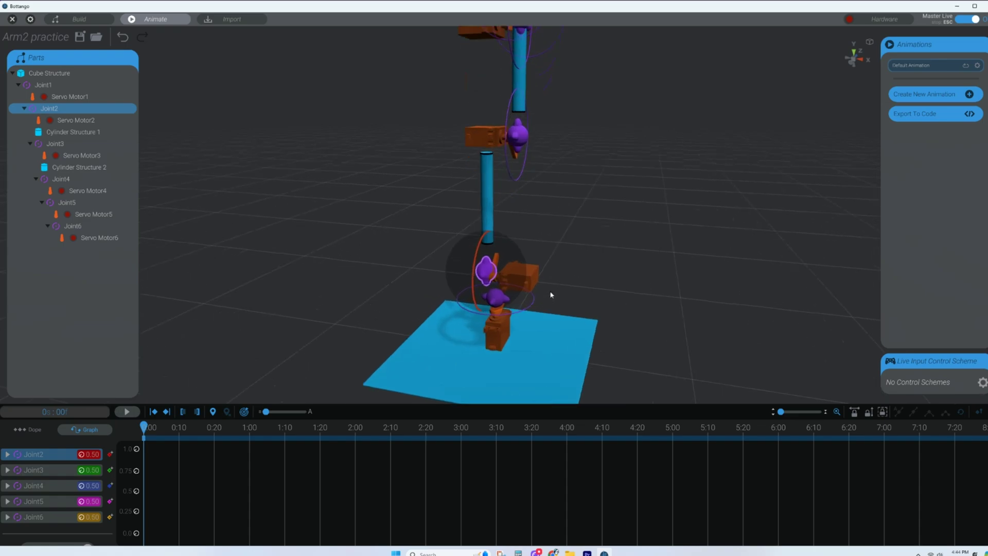
right_click_drag(554, 285, 554, 257)
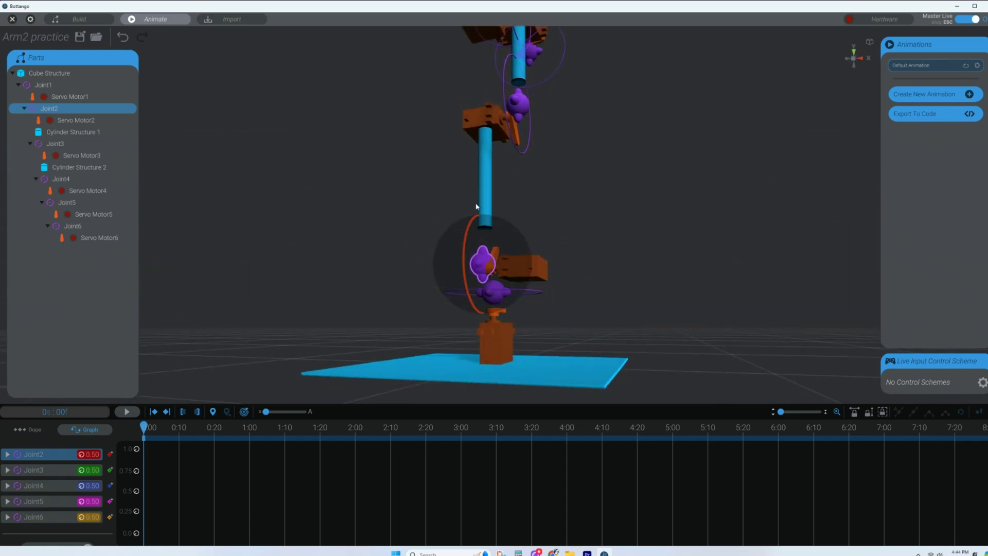
mouse_move(467, 230)
left_mouse_down()
mouse_move(468, 262)
mouse_move(484, 223)
left_mouse_up()
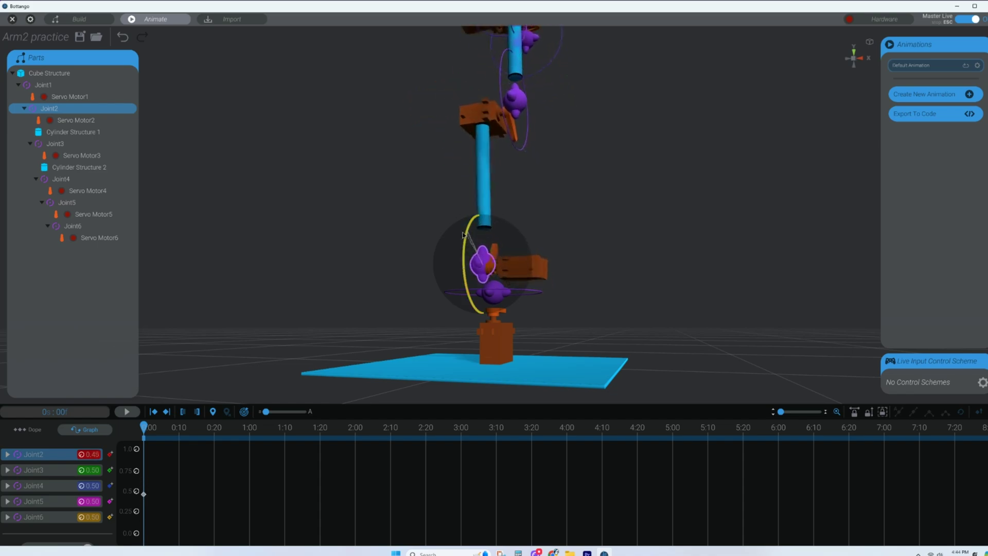
left_click_drag(462, 236, 451, 251)
scroll(451, 251, "down", 5)
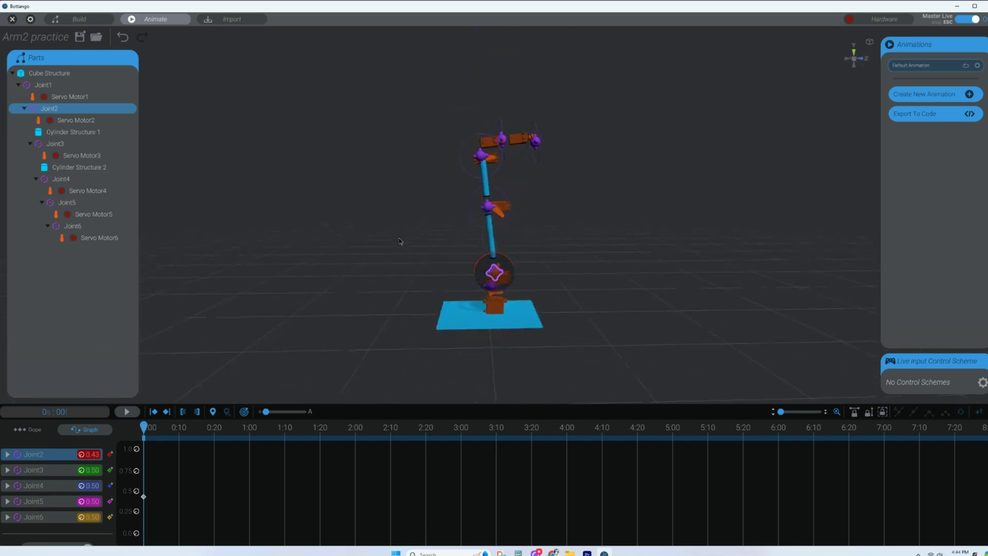
left_click_drag(492, 255, 496, 254)
Move the playhead to 1:00 and rotate Joint2 forward to keyframe it at 1.00.
key("space")
key("space")
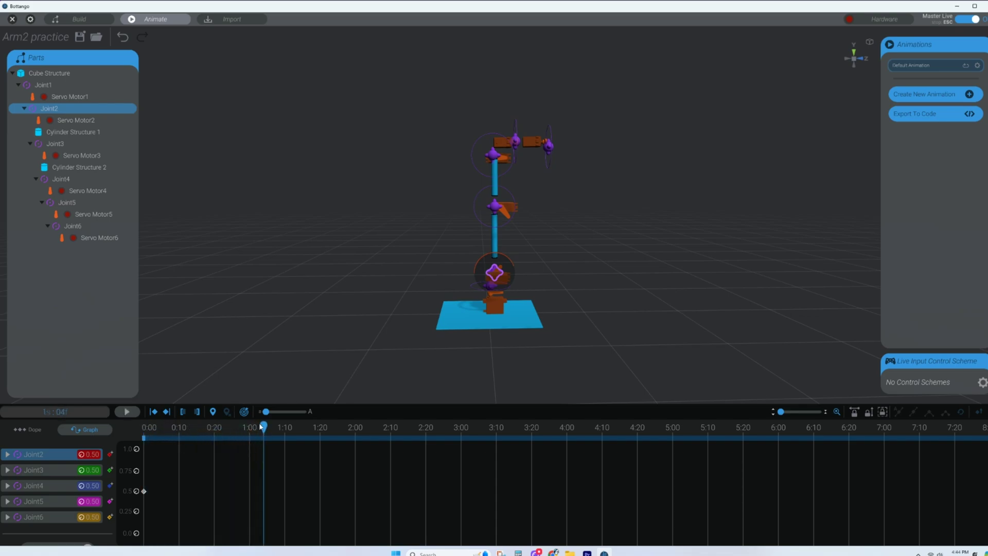
left_click_drag(262, 428, 249, 428)
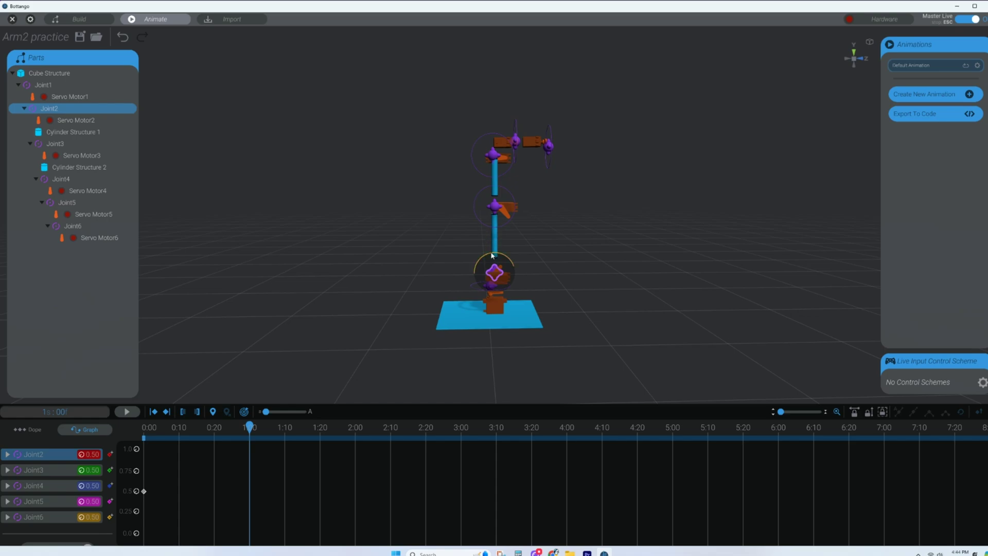
left_click_drag(497, 256, 541, 294)
Keyframe Joint2 at about 0.24 at 3:13 and about 0.48 at 4:21, and replay the motion.
key("space")
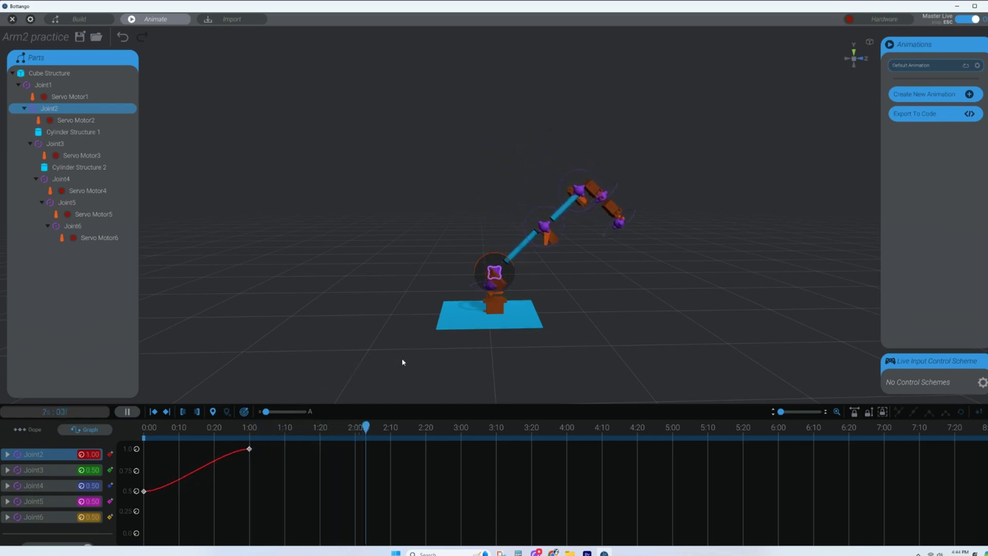
key("space")
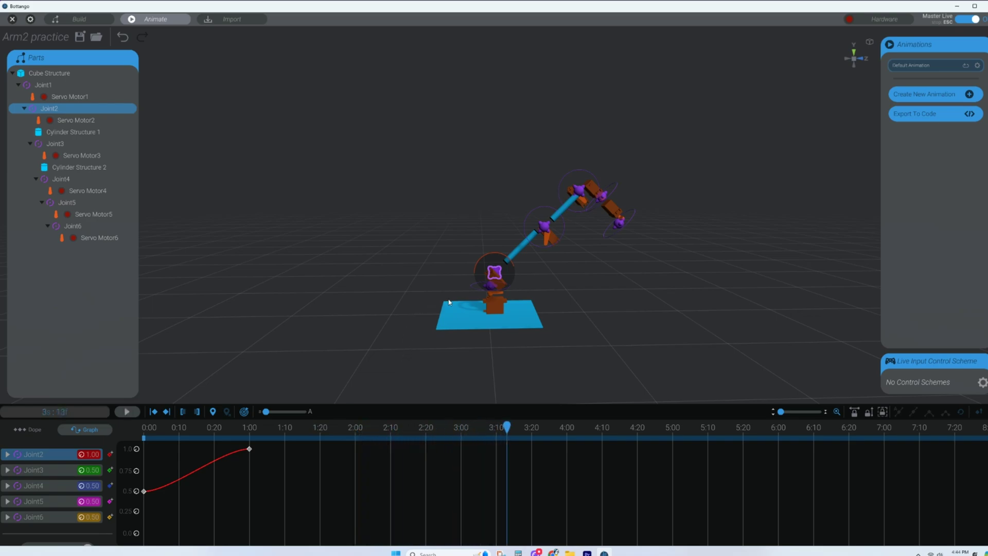
left_click_drag(502, 257, 440, 271)
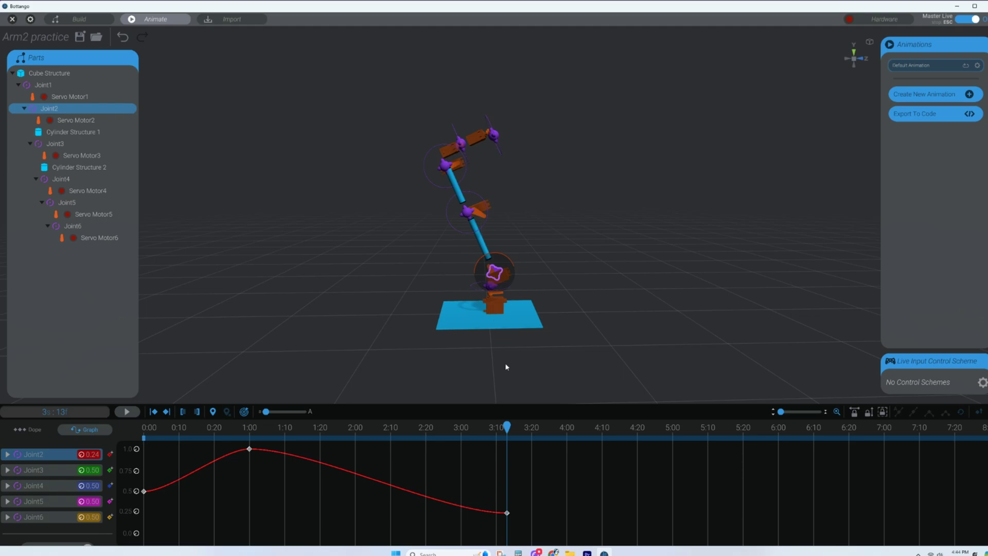
key("space")
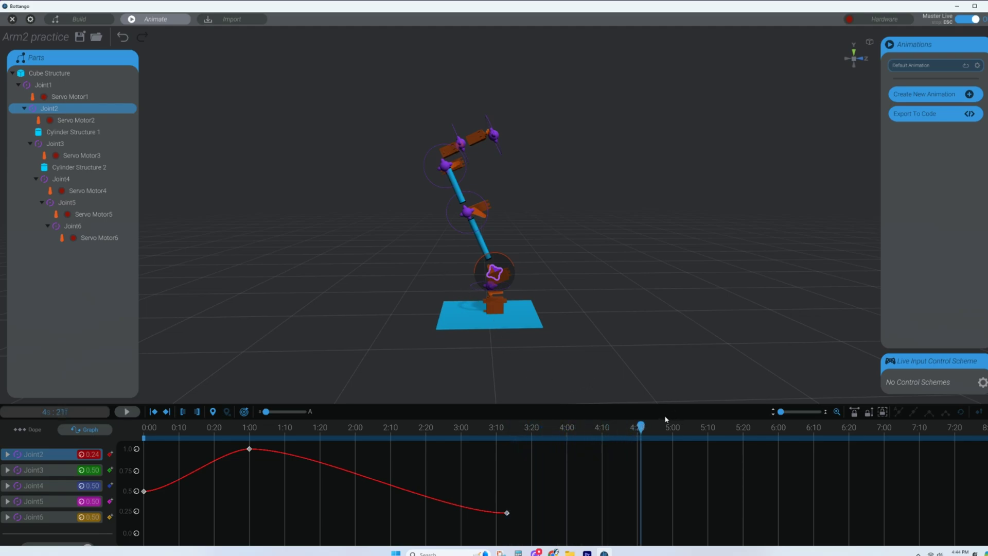
left_click_drag(495, 264, 503, 252)
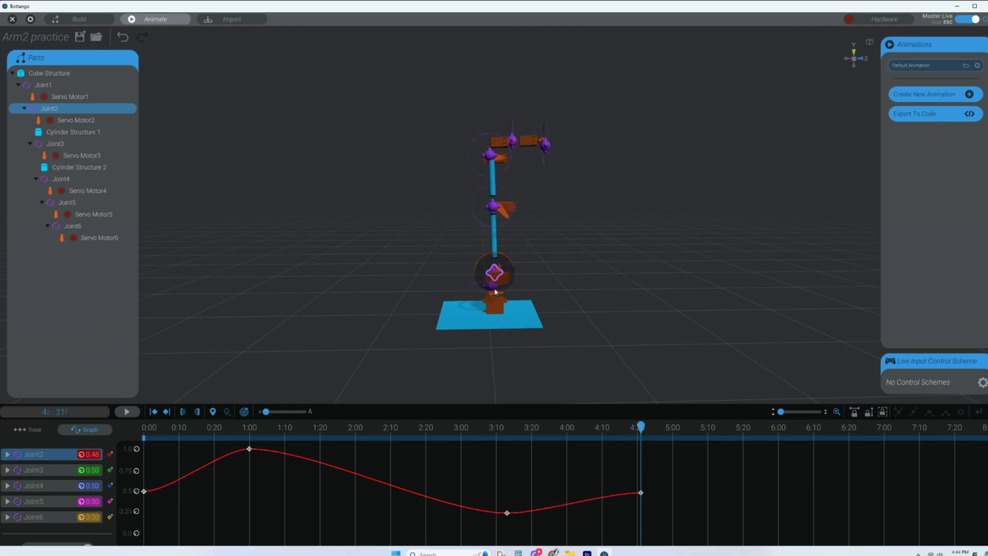
key("space")
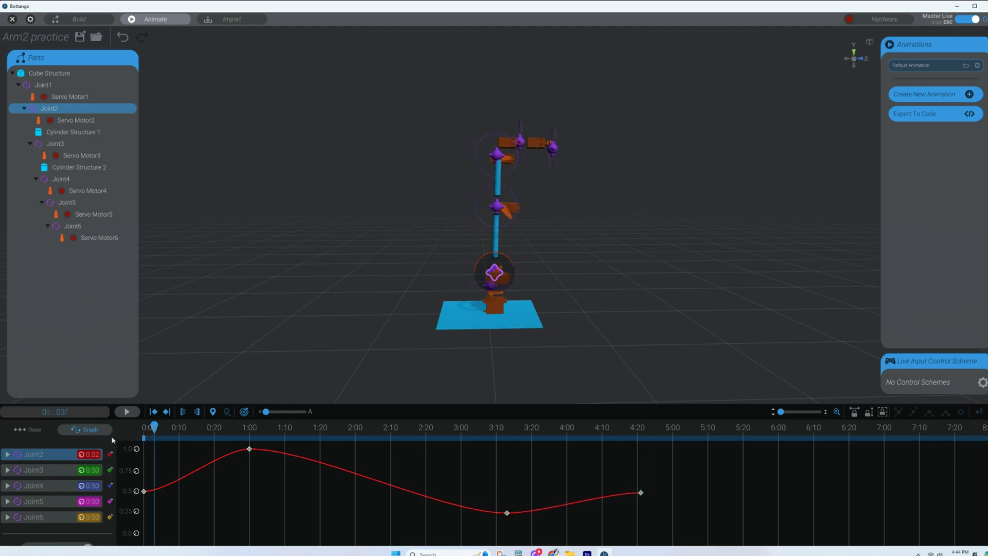
Switch to the Joint3 track, return the playhead to 0:00 and start posing Joint3 in the viewport.
left_click(32, 470)
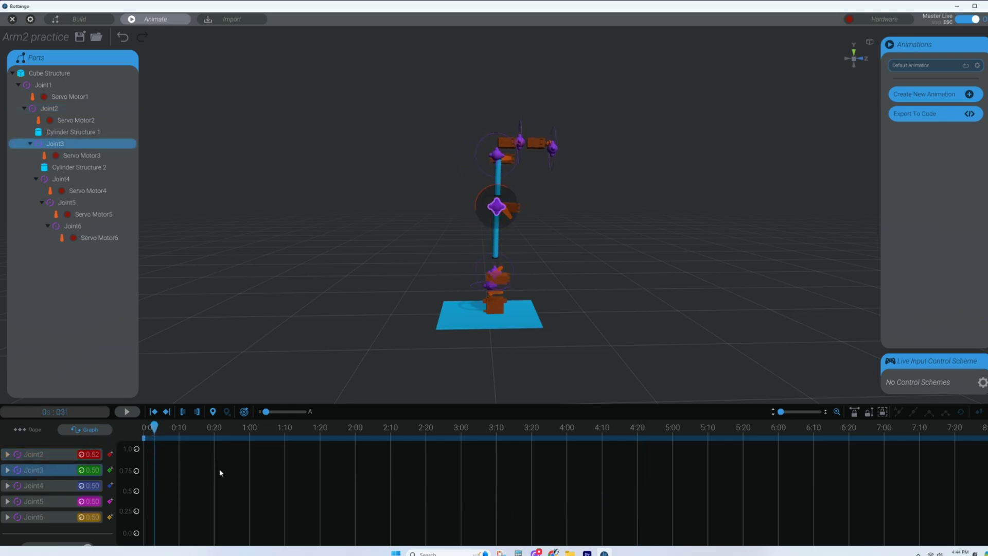
left_click_drag(155, 427, 144, 432)
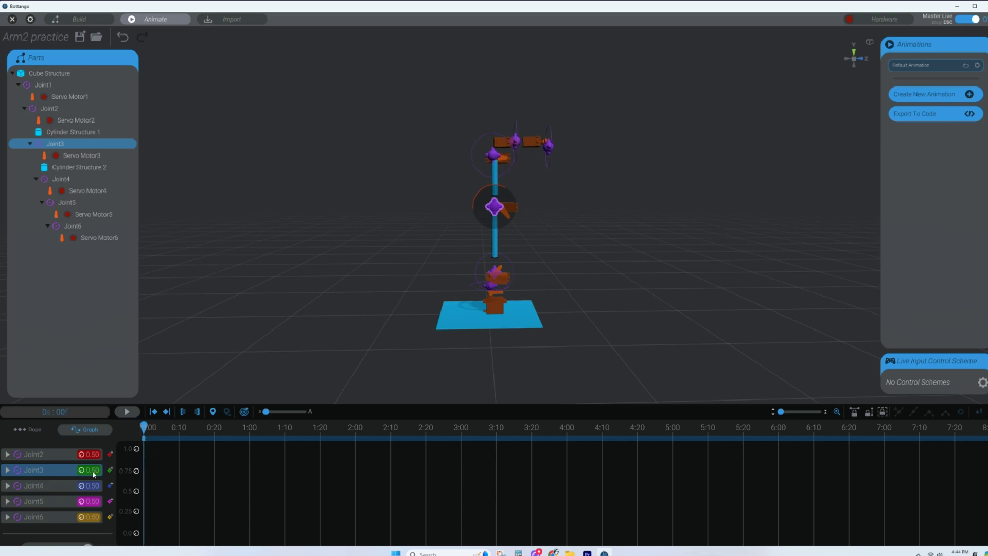
key("space")
left_click(490, 186)
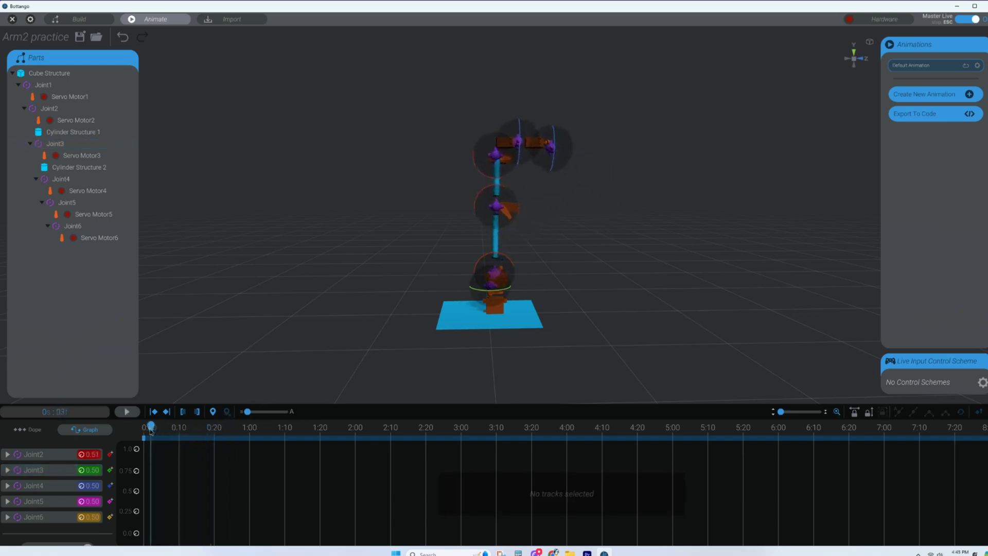
Add a new joint animation track for Joint1 to the Arm2 practice animation.
left_click(33, 454)
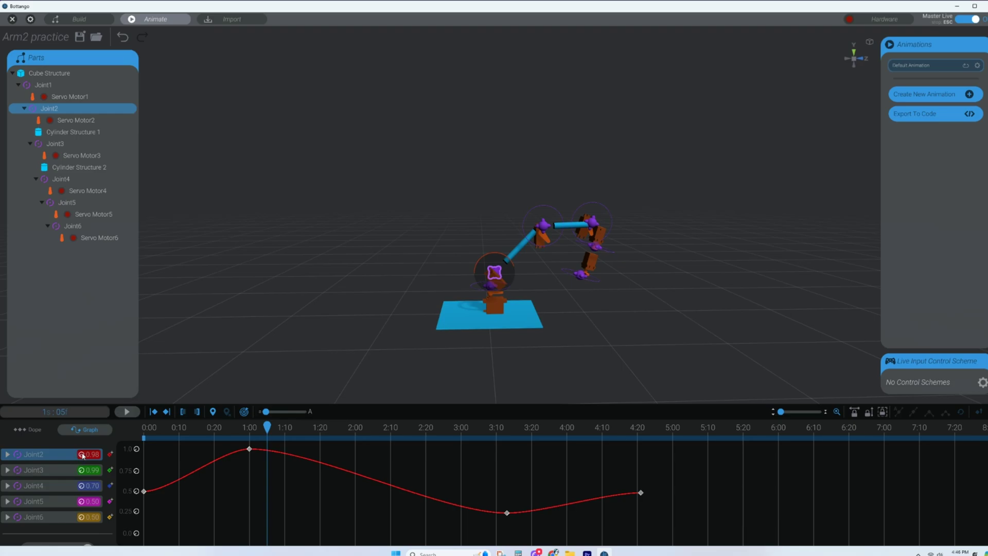
scroll(50, 481, "down", 1)
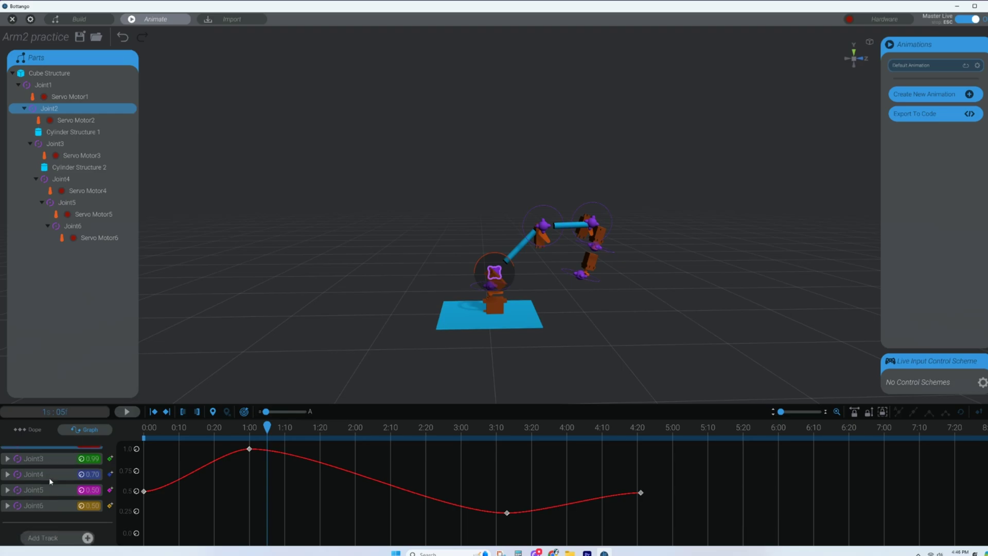
left_click(46, 538)
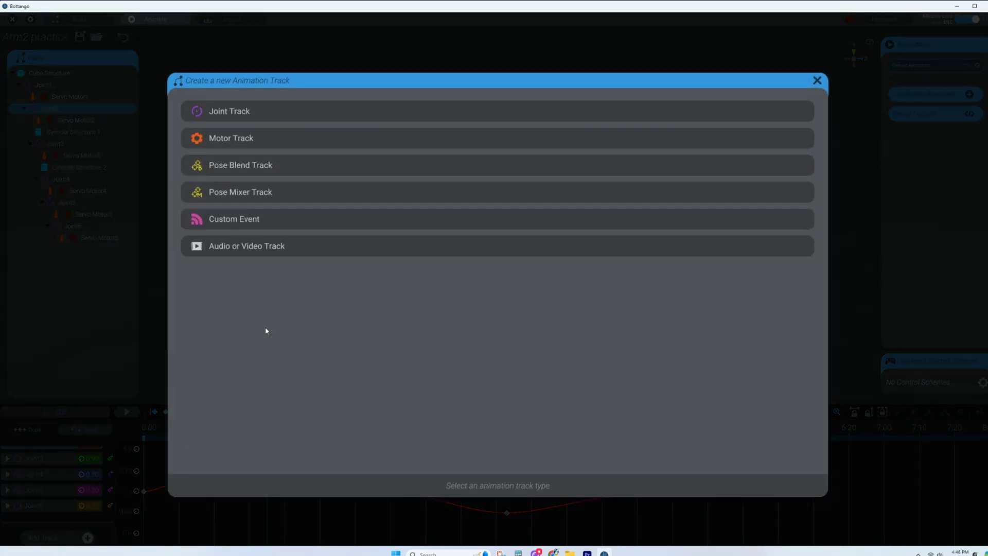
left_click(249, 111)
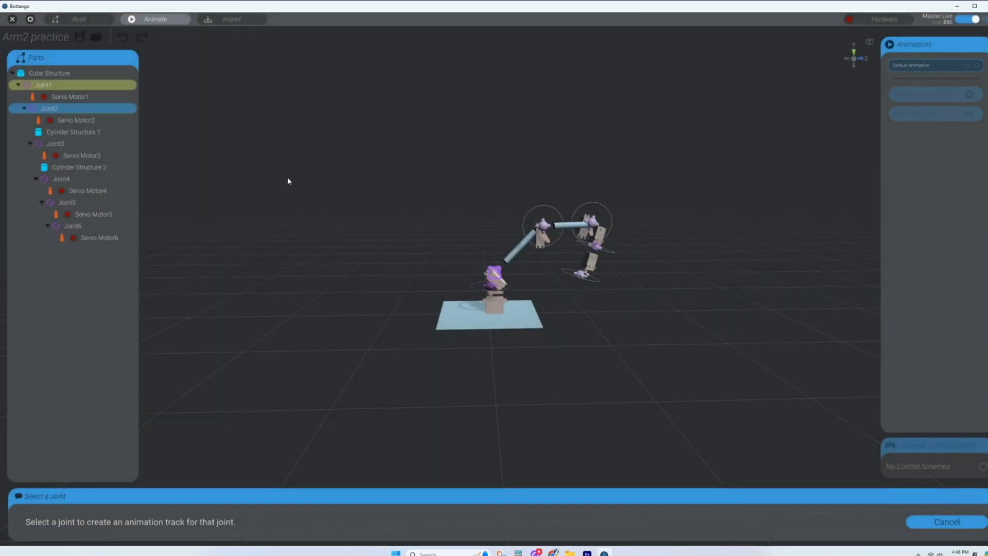
left_click(68, 84)
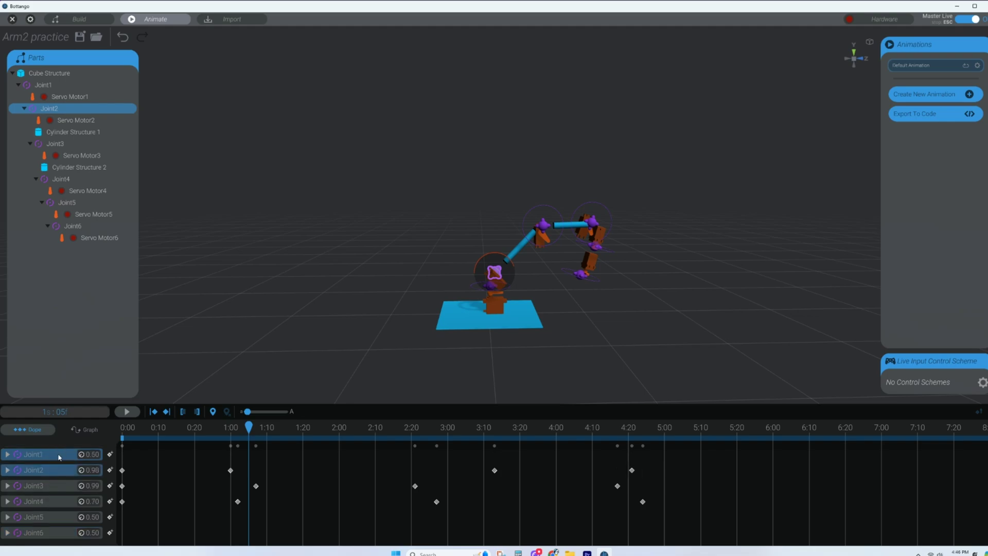
Show the Joint1 track in graph view and rotate Joint1 at 0:00 to keyframe it at 0.00.
left_click(53, 456)
left_click(53, 452)
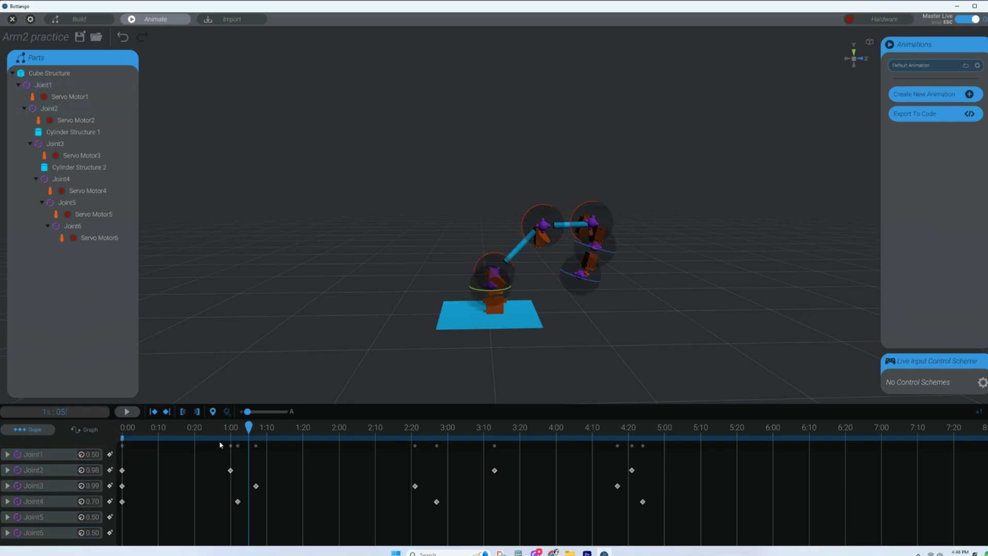
left_click(31, 456)
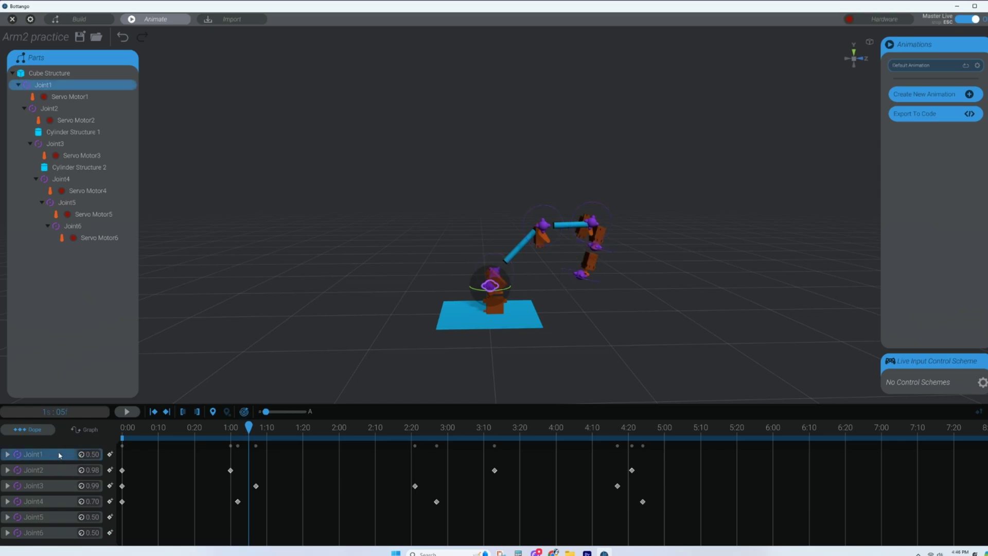
left_click(86, 430)
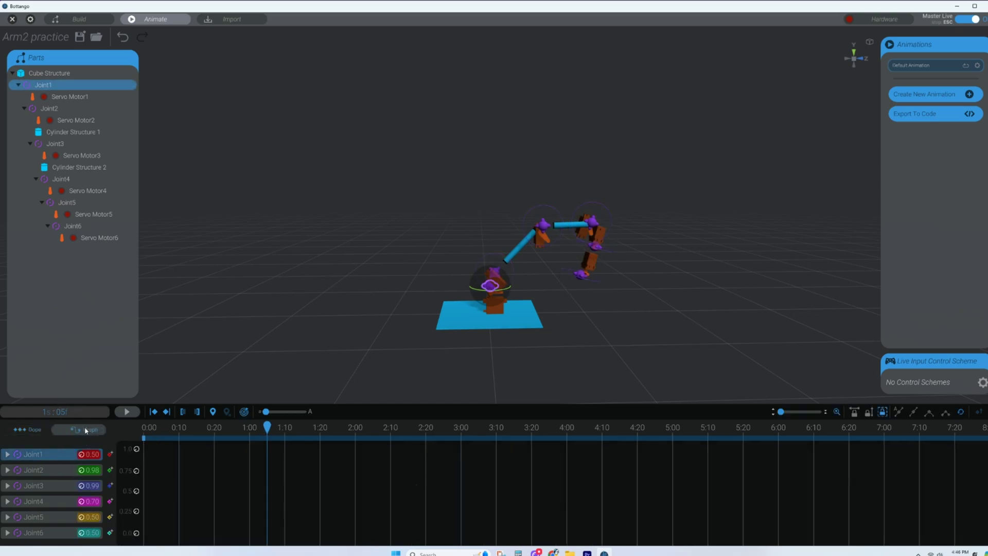
left_click(150, 428)
left_click_drag(151, 427, 145, 427)
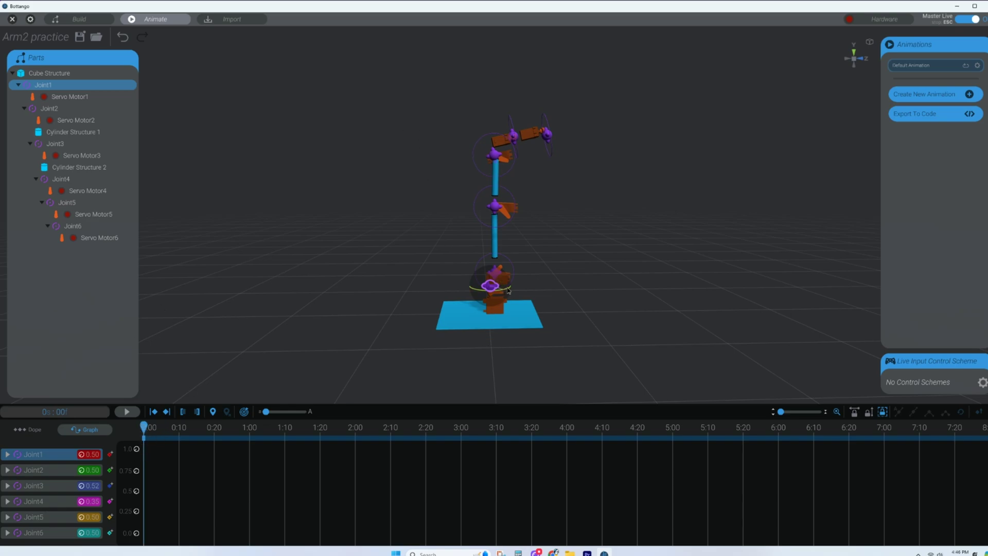
left_click_drag(507, 290, 502, 289)
Keyframe Joint1 at 1.00 near 2:25 and at 0.50 near 4:24, and replay the motion from 0:00.
key("space")
key("space")
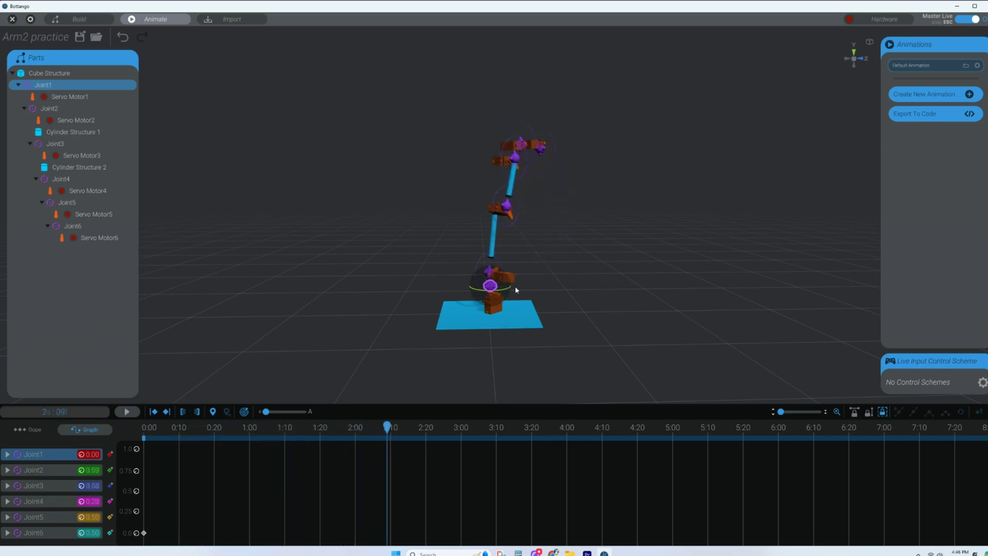
left_click_drag(498, 287, 415, 265)
key("space")
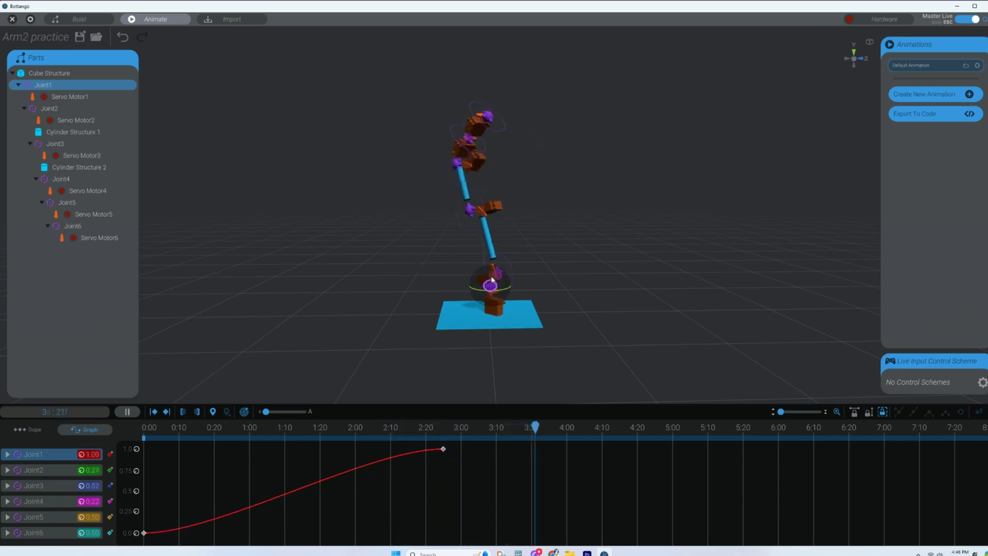
key("space")
left_click_drag(492, 280, 530, 282)
key("space")
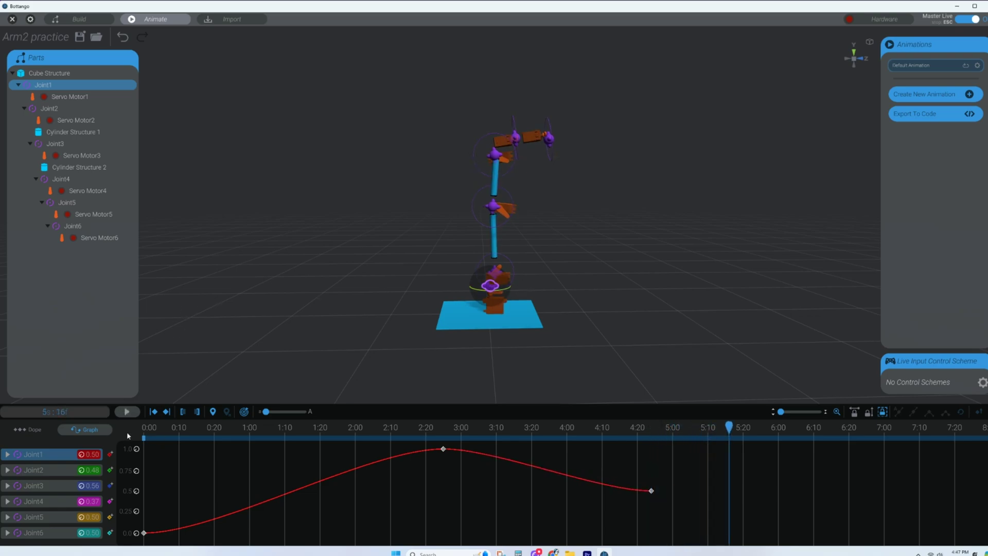
left_click(143, 428)
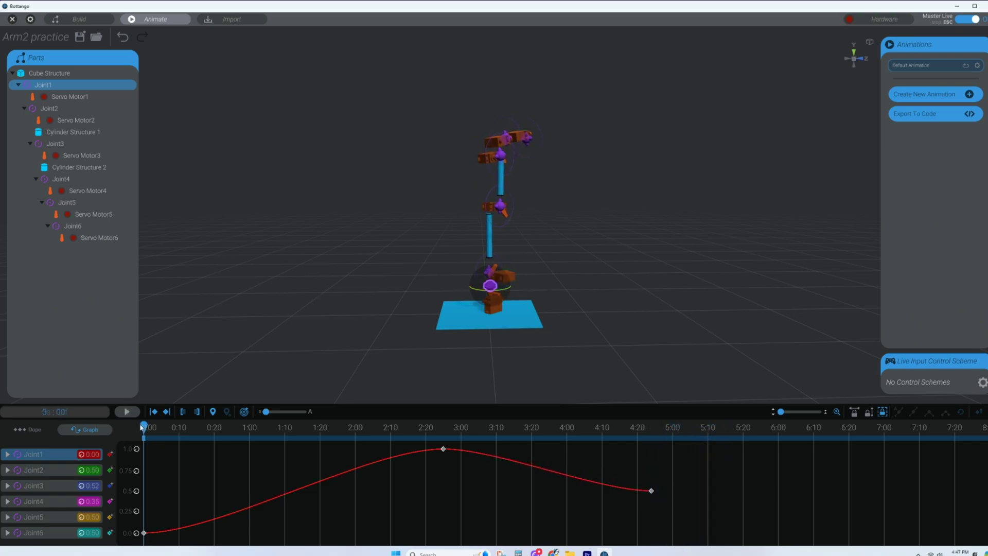
key("space")
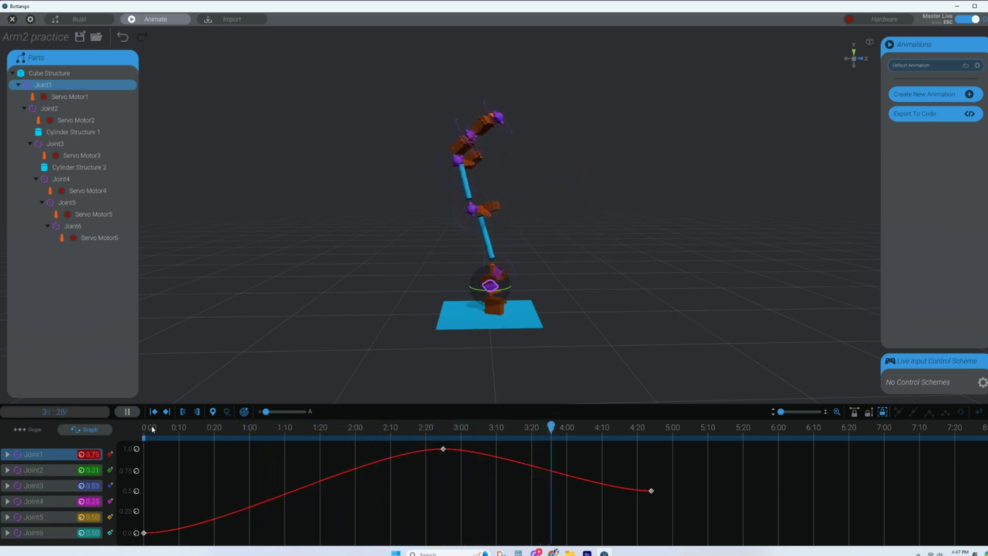
key("space")
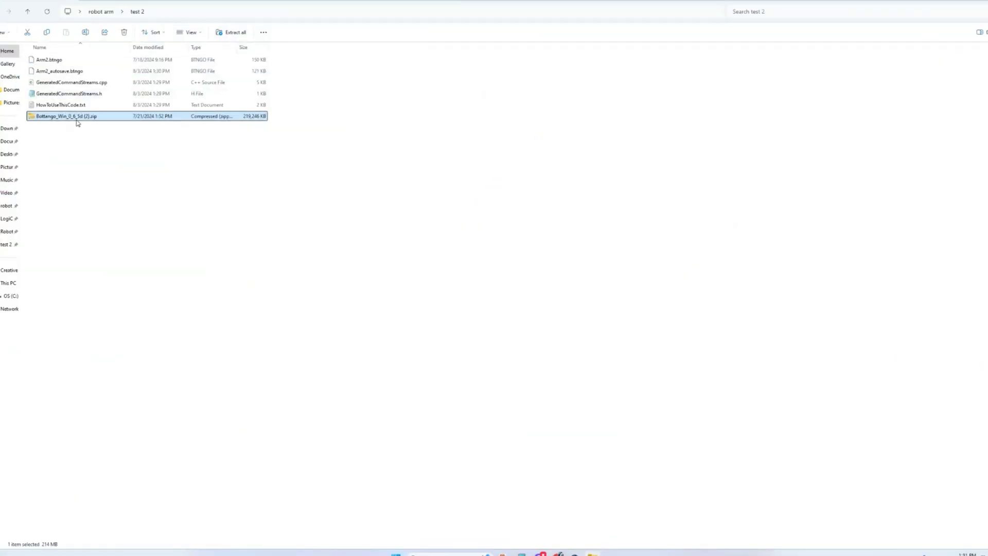
In File Explorer, extract Bottango_Win_0_6_5d (2).zip within the test 2 folder and close the extracted folder's window.
right_click(79, 118)
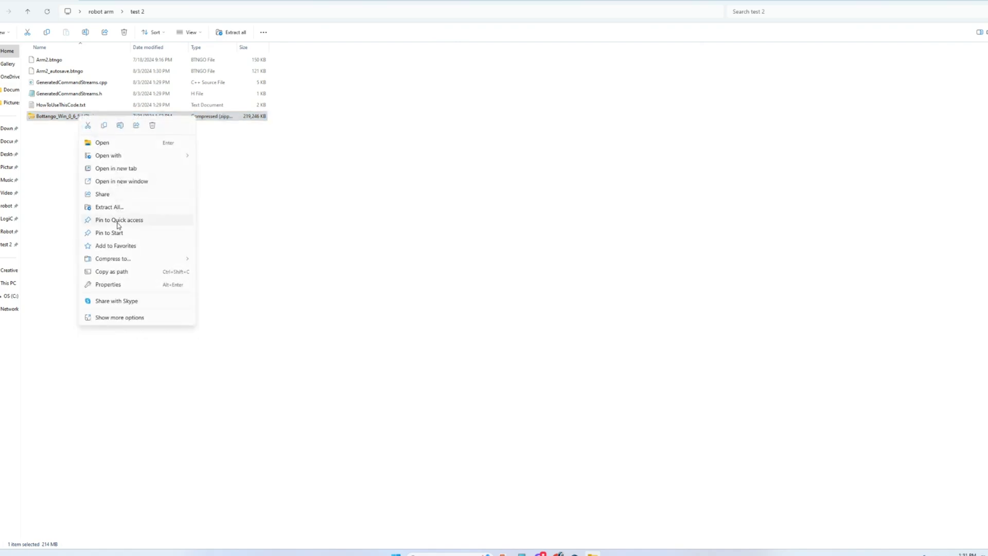
left_click(109, 207)
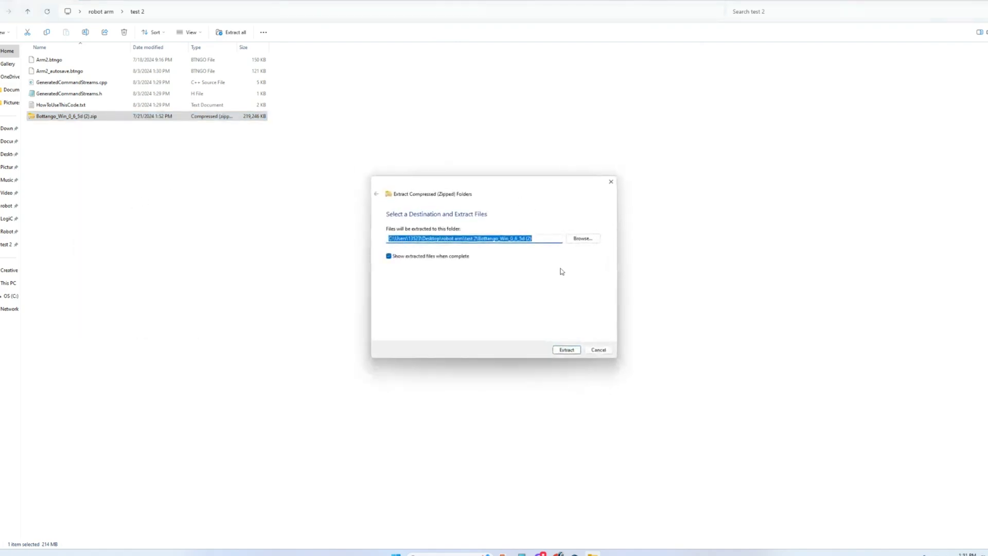
left_click(565, 353)
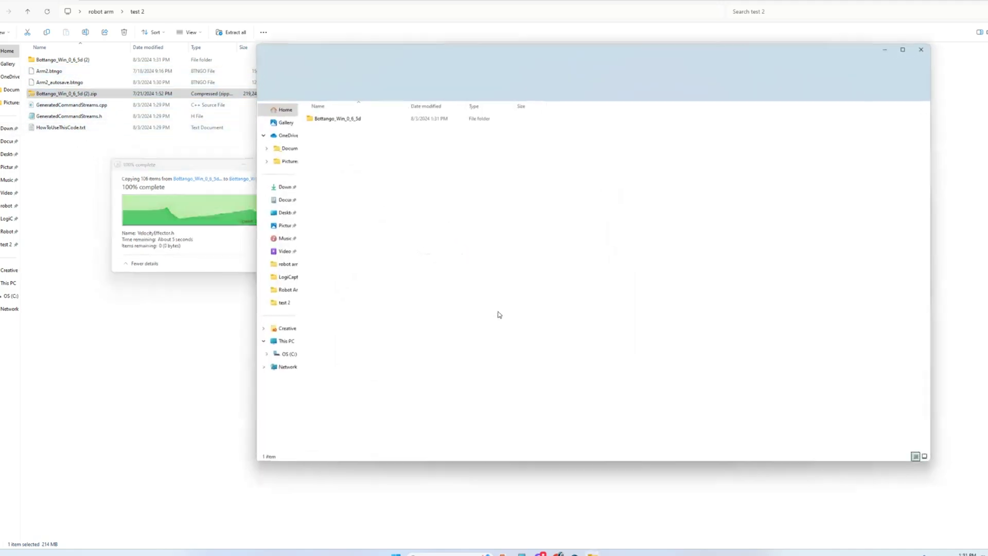
left_click(922, 49)
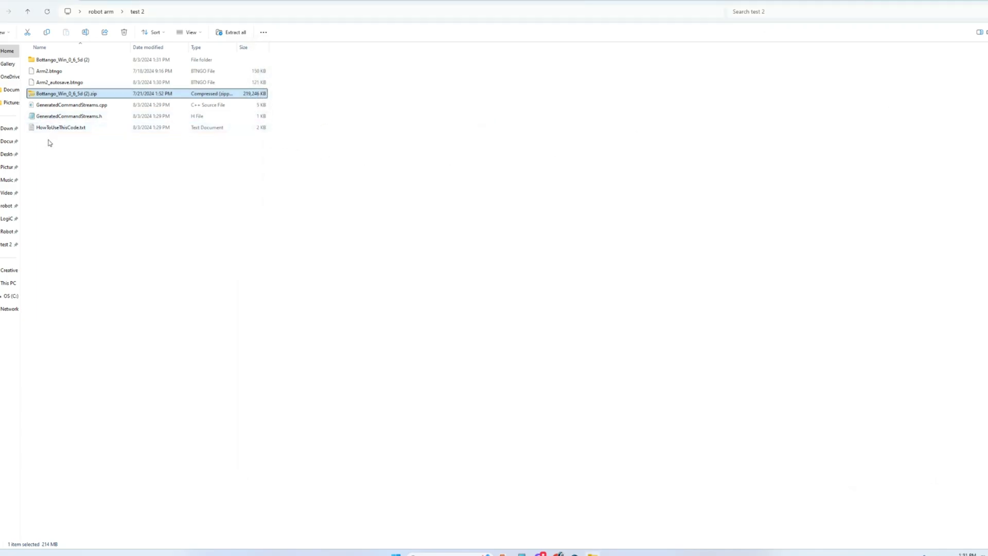
Move GeneratedCommandStreams.cpp, GeneratedCommandStreams.h and HowToUseThisCode.txt from test 2 into the extracted BottangoArduinoDriver folder.
left_click_drag(50, 141, 54, 106)
right_click(56, 107)
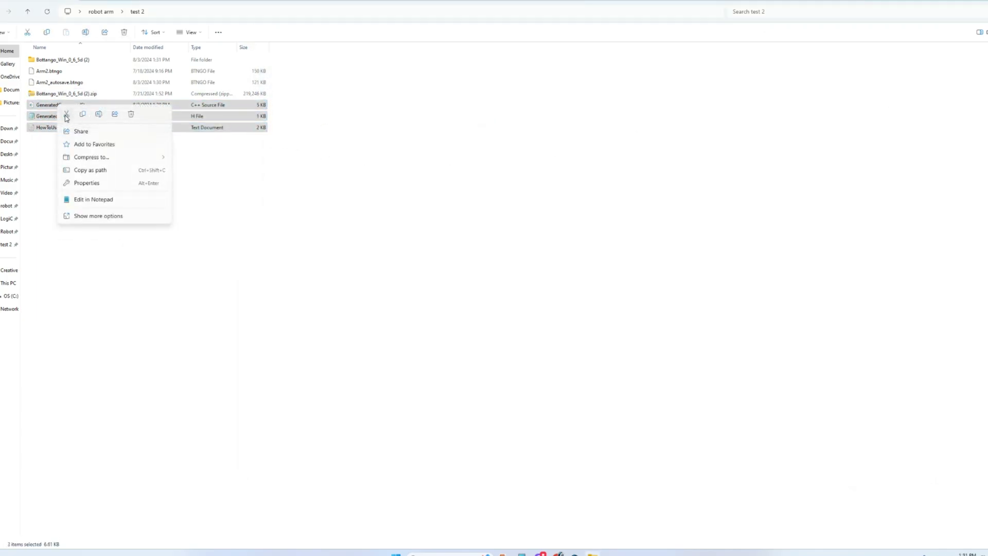
left_click(67, 110)
double_click(52, 59)
double_click(81, 62)
double_click(68, 73)
right_click(82, 161)
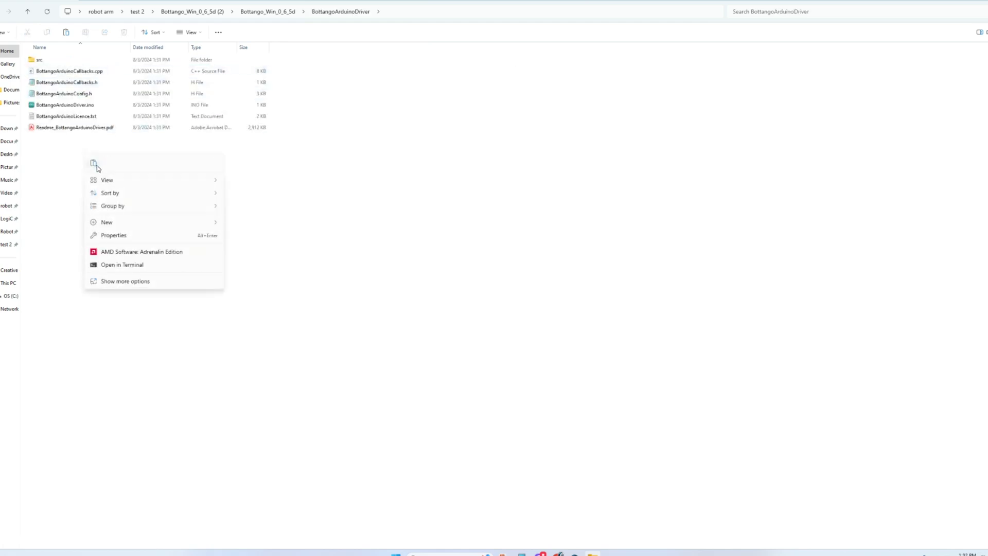
left_click(94, 163)
left_click(91, 194)
Open BottangoArduinoDriver.ino in Arduino IDE, then uncomment the USE_COMMAND_STREAM define in BottangoArduinoConfig.h and save.
double_click(84, 105)
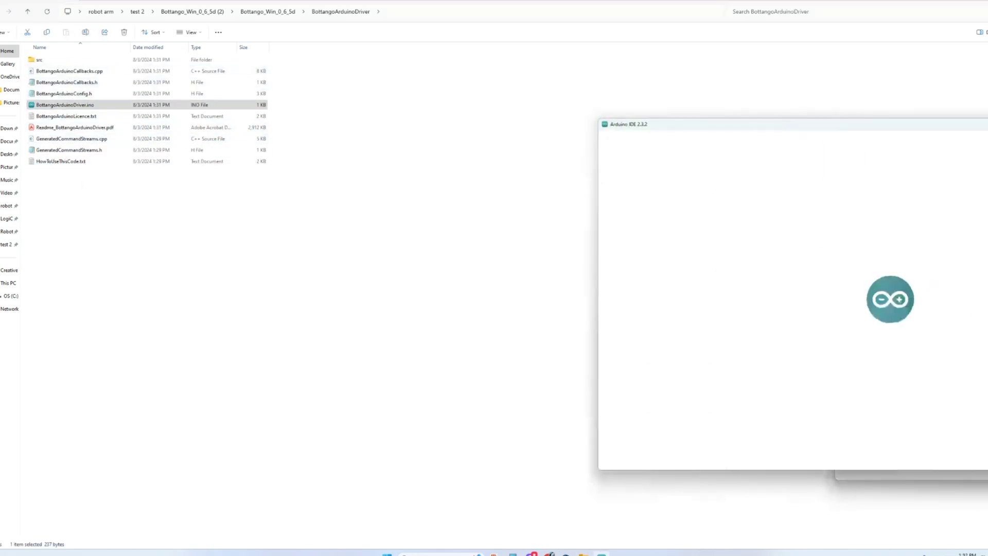
left_click_drag(888, 171, 521, 69)
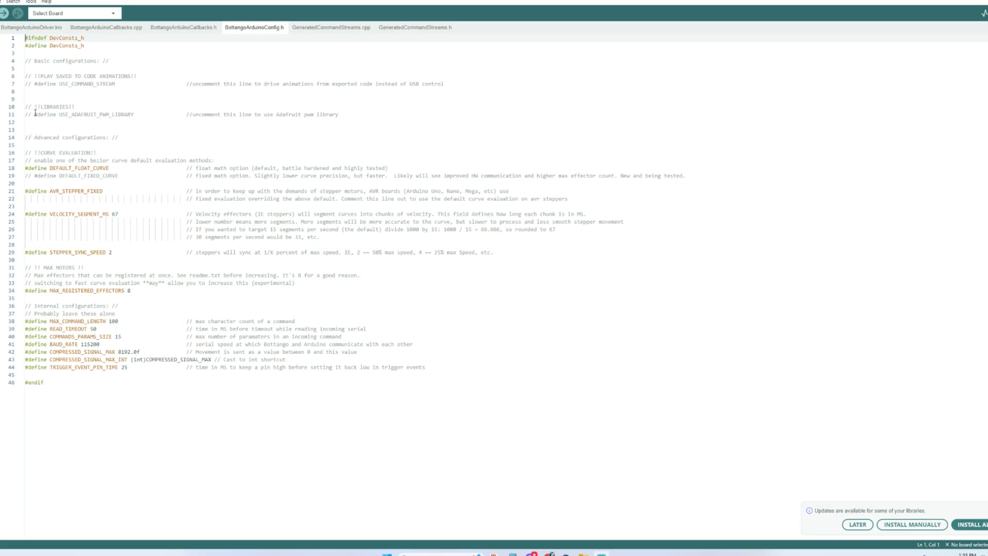
left_click(33, 83)
key("BackSpace")
key("BackSpace")
key("BackSpace")
key("ctrl+s")
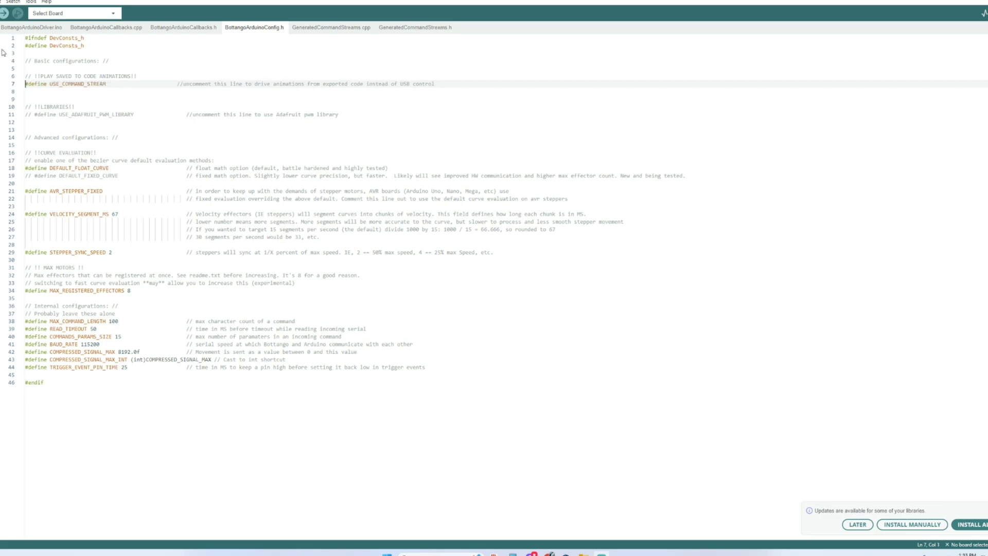
Review the exported animation code in GeneratedCommandStreams.h and GeneratedCommandStreams.cpp, and return to BottangoArduinoDriver.ino.
left_click(410, 27)
left_click(326, 27)
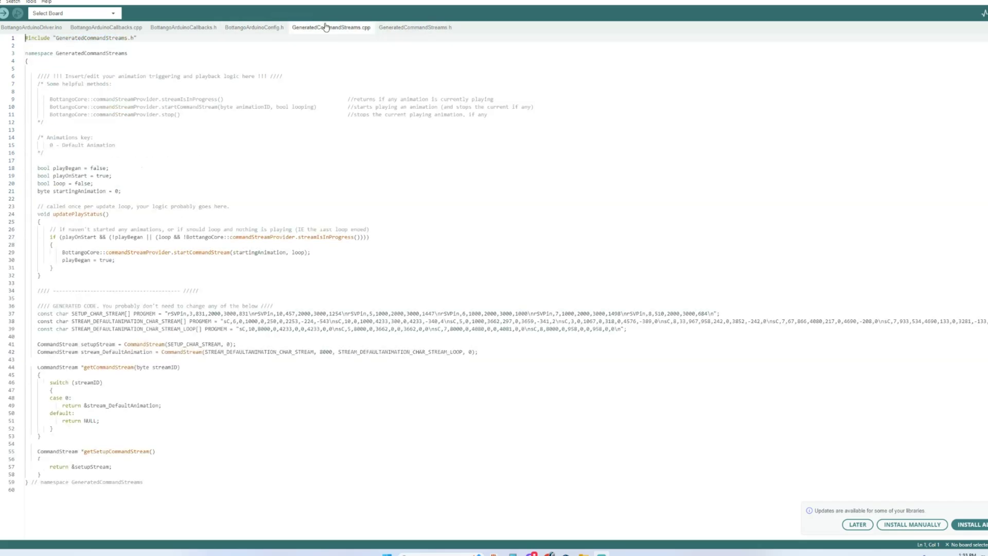
left_click(26, 27)
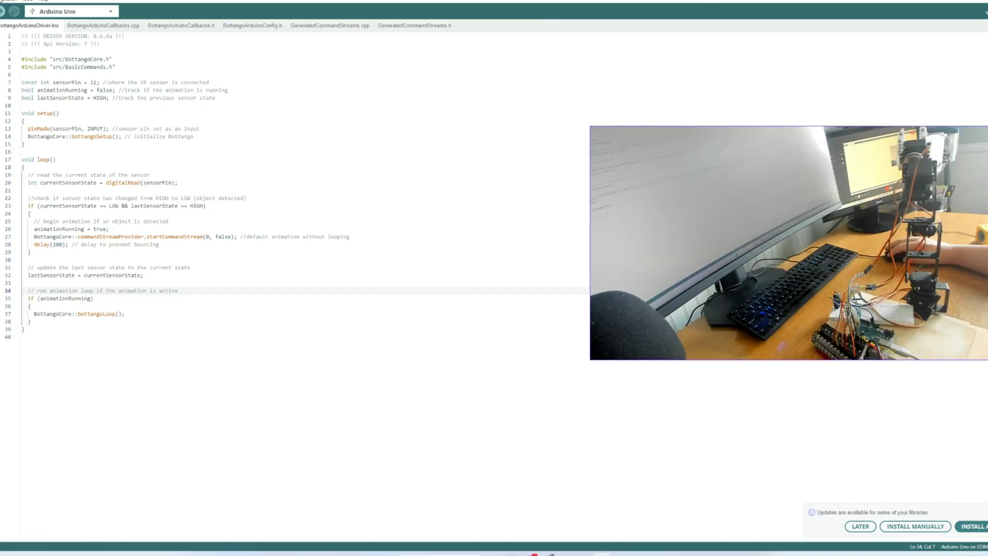
Compile and upload the BottangoArduinoDriver sketch with the IR sensor trigger code to the Arduino Uno.
left_click(2, 10)
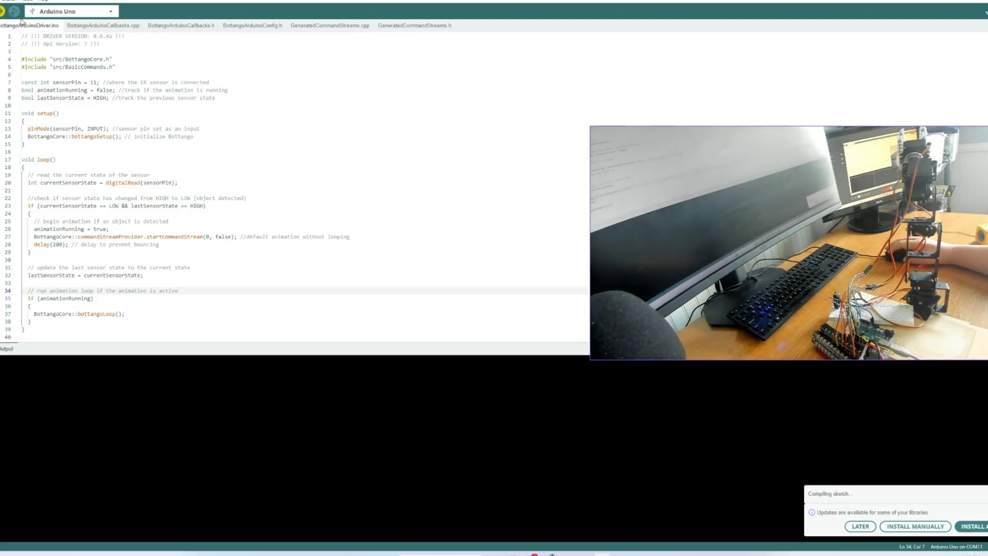